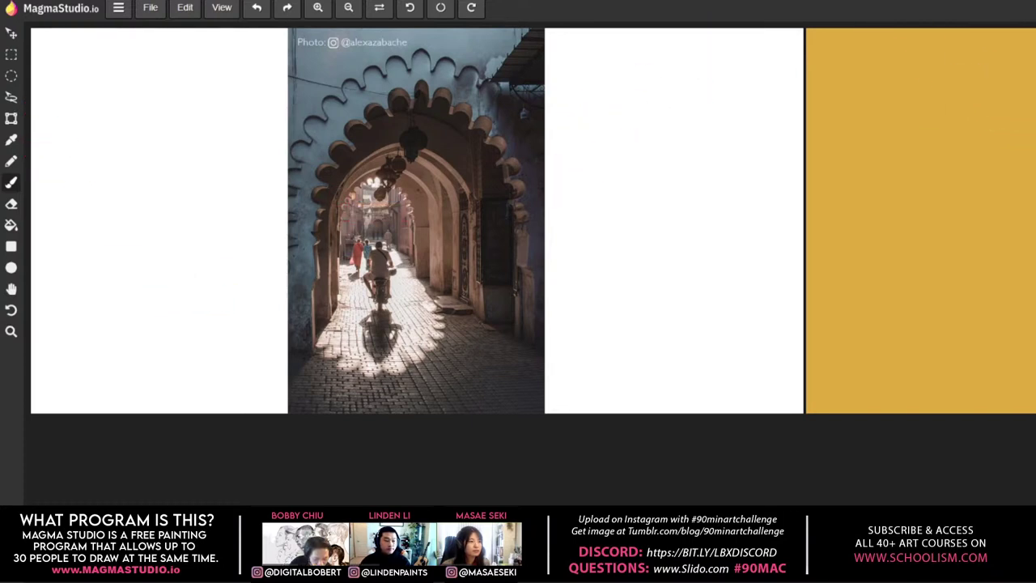
Step: Switch to the browser and view the January 25 archway reference photo on the 90 Min Art Challenge Tumblr page
{"action": "key", "text": "alt+Tab"}
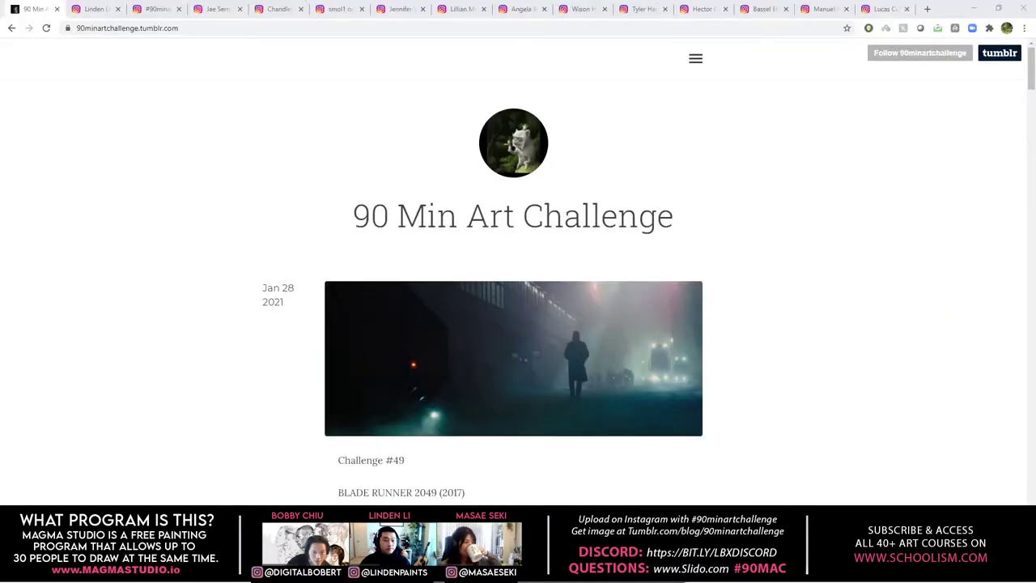
{"action": "scroll", "coordinate": [513, 291], "scroll_direction": "down", "scroll_amount": 8}
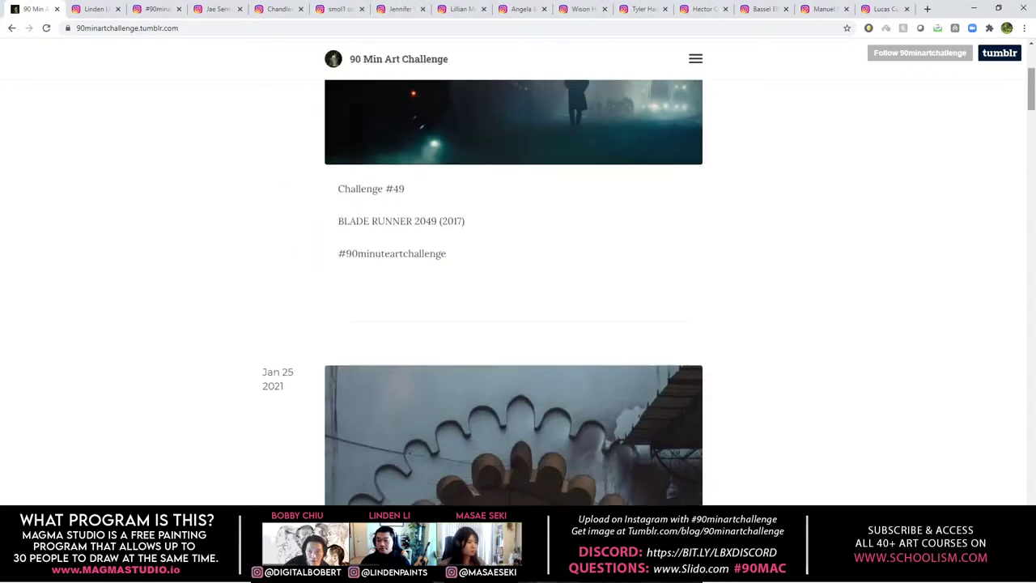
{"action": "scroll", "coordinate": [513, 291], "scroll_direction": "up", "scroll_amount": 3}
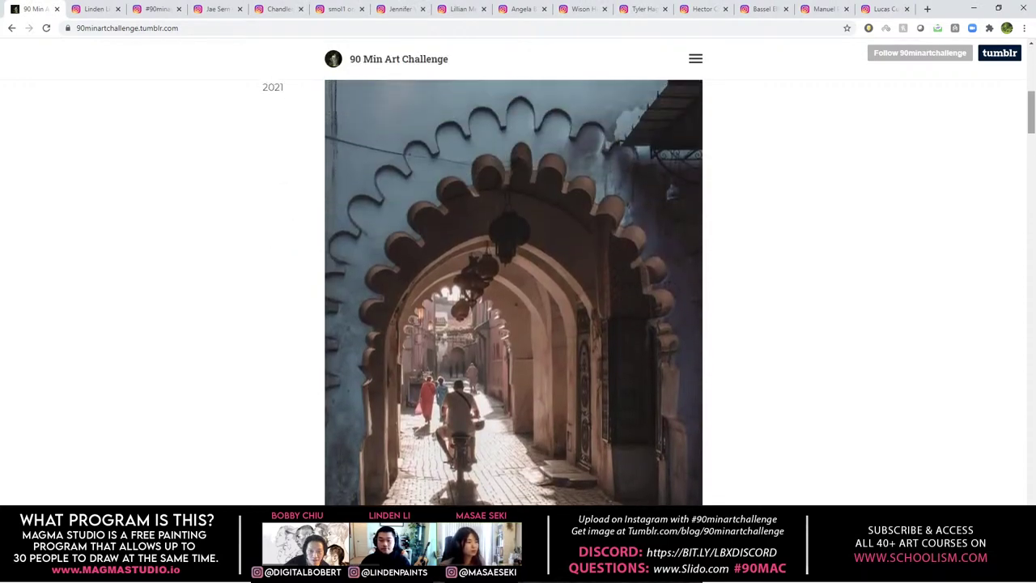
{"action": "scroll", "coordinate": [514, 291], "scroll_direction": "up", "scroll_amount": 5}
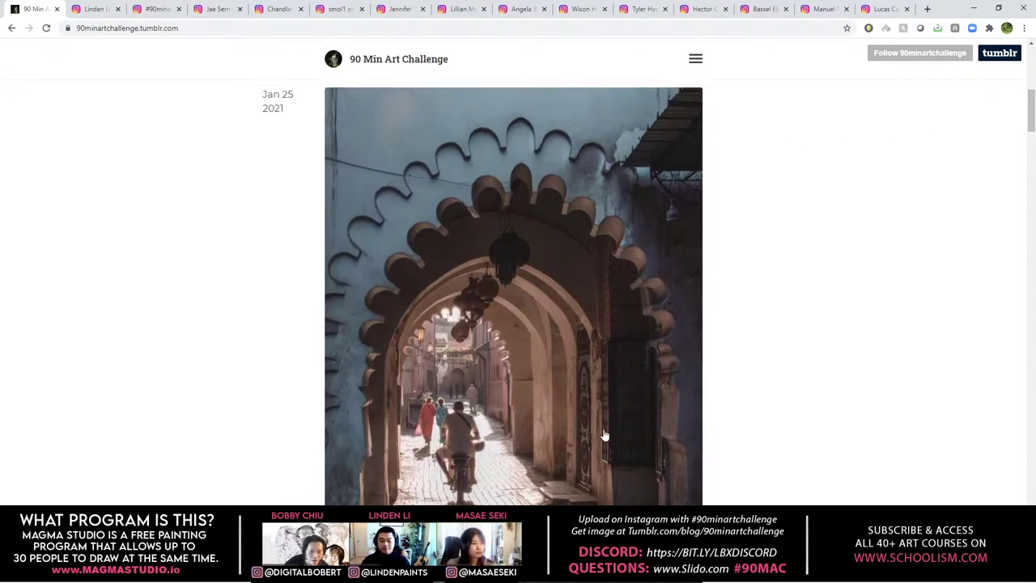
{"action": "left_click_drag", "start_coordinate": [1030, 128], "coordinate": [1027, 134]}
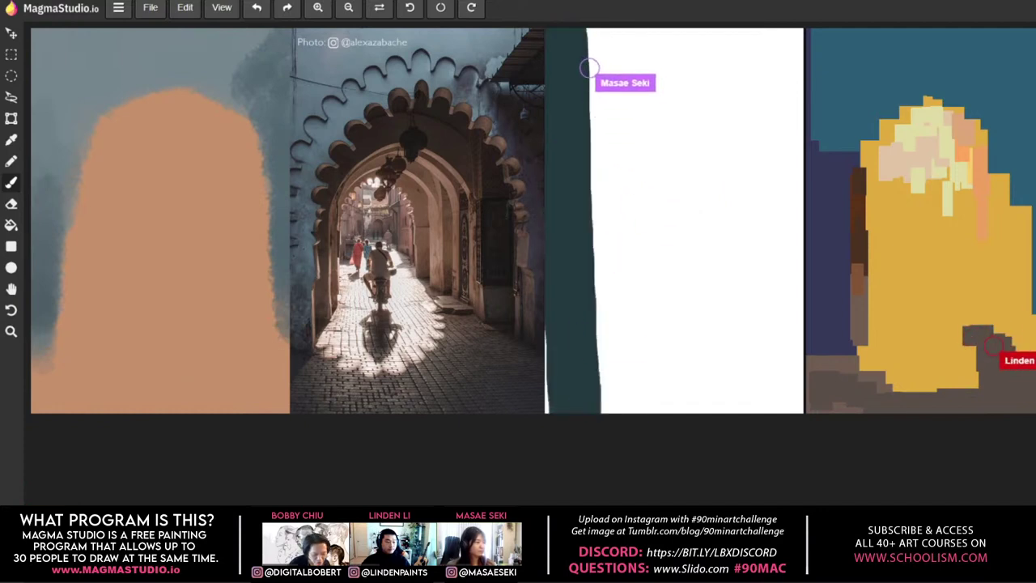
Step: Switch to Discord to view the participants in LightBox Expo's Live: Voice Chat 1, and return to the browser
{"action": "key", "text": "alt+Tab"}
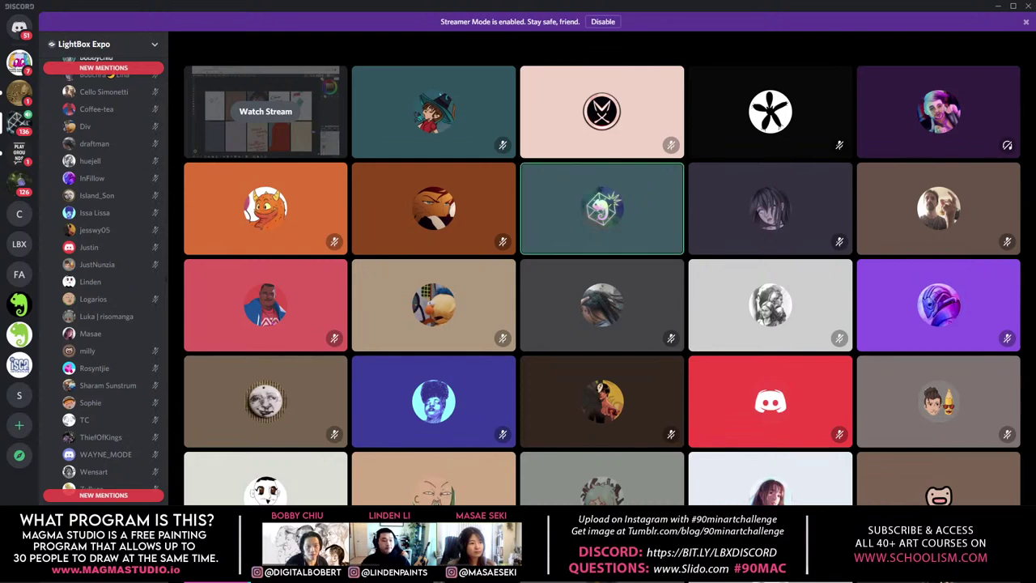
{"action": "mouse_move", "coordinate": [273, 113]}
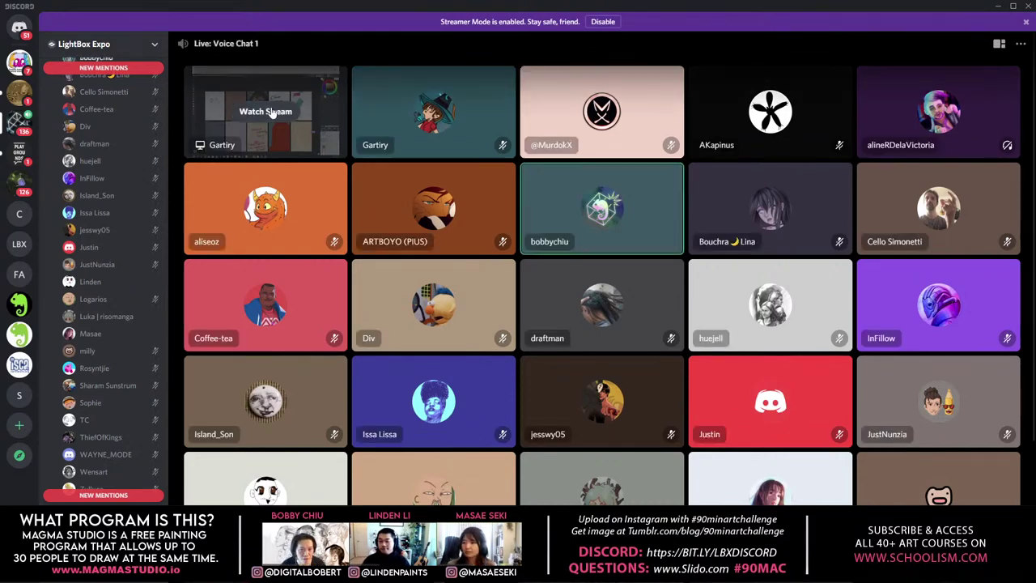
{"action": "left_click", "coordinate": [266, 112]}
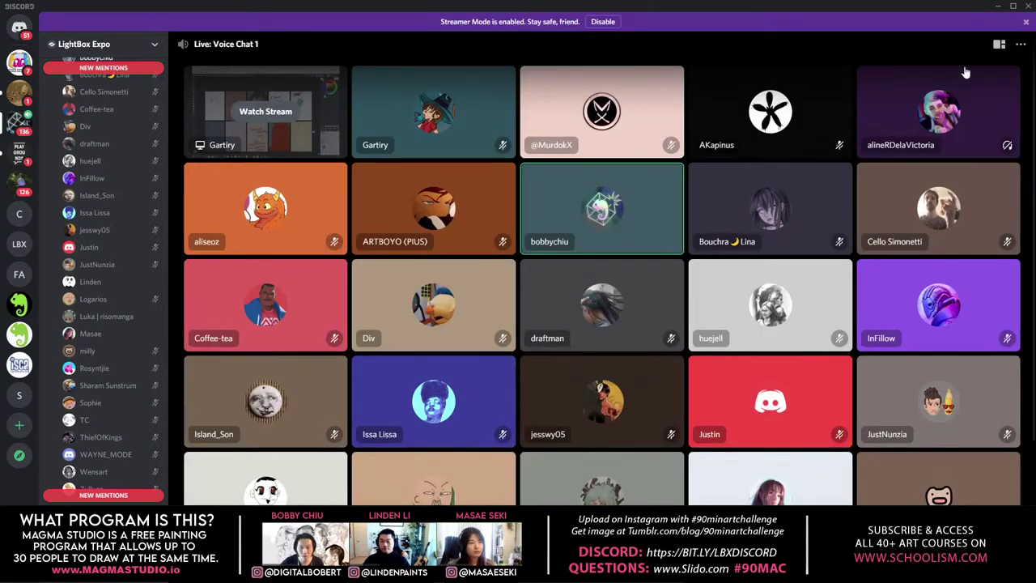
{"action": "left_click", "coordinate": [999, 8]}
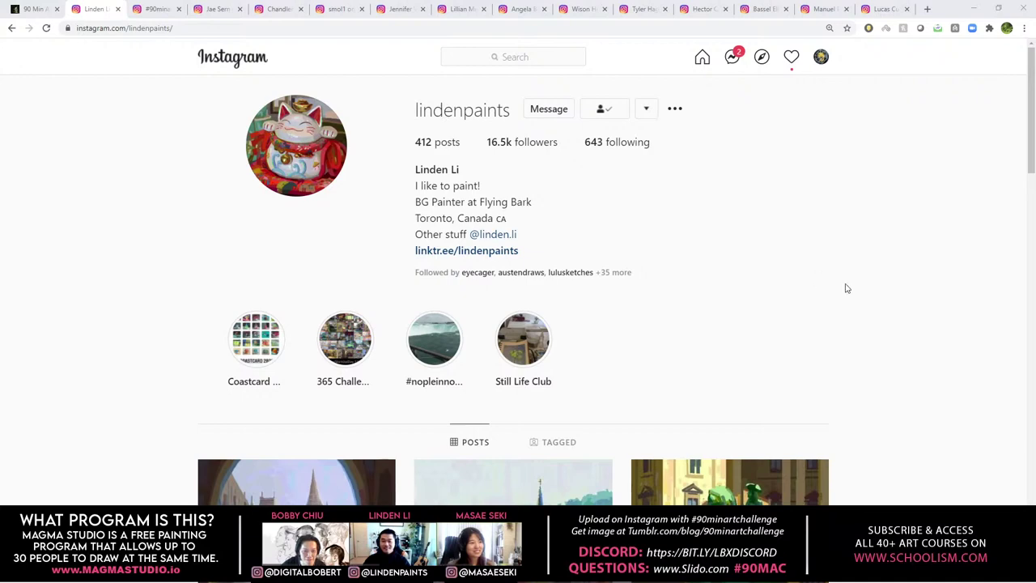
Step: Browse the guest painter's Instagram posts, viewing the #heavypaint paintings one by one from forest scene 268/365 to 263/365
{"action": "scroll", "coordinate": [909, 297], "scroll_direction": "down", "scroll_amount": 3}
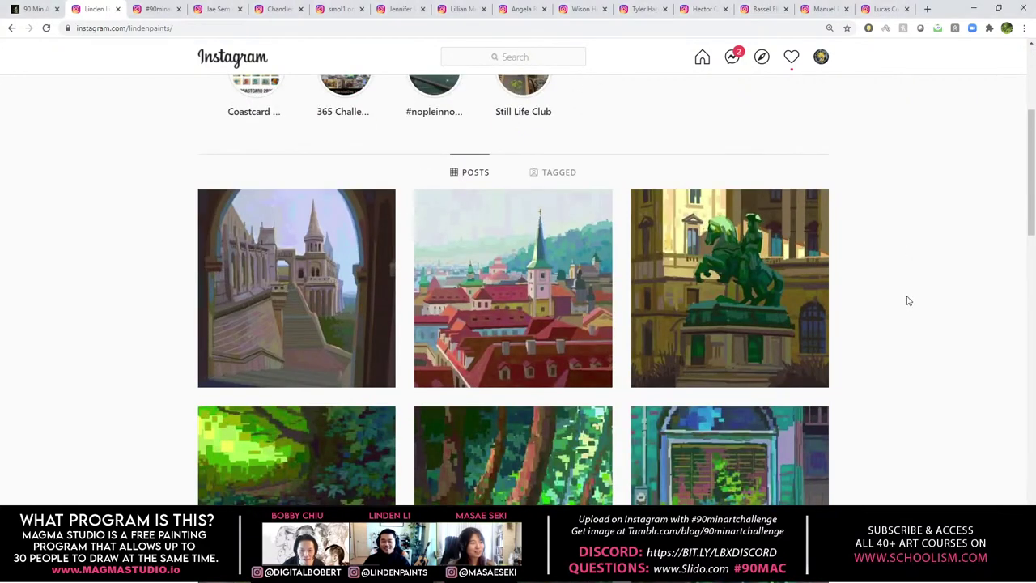
{"action": "scroll", "coordinate": [908, 299], "scroll_direction": "down", "scroll_amount": 3}
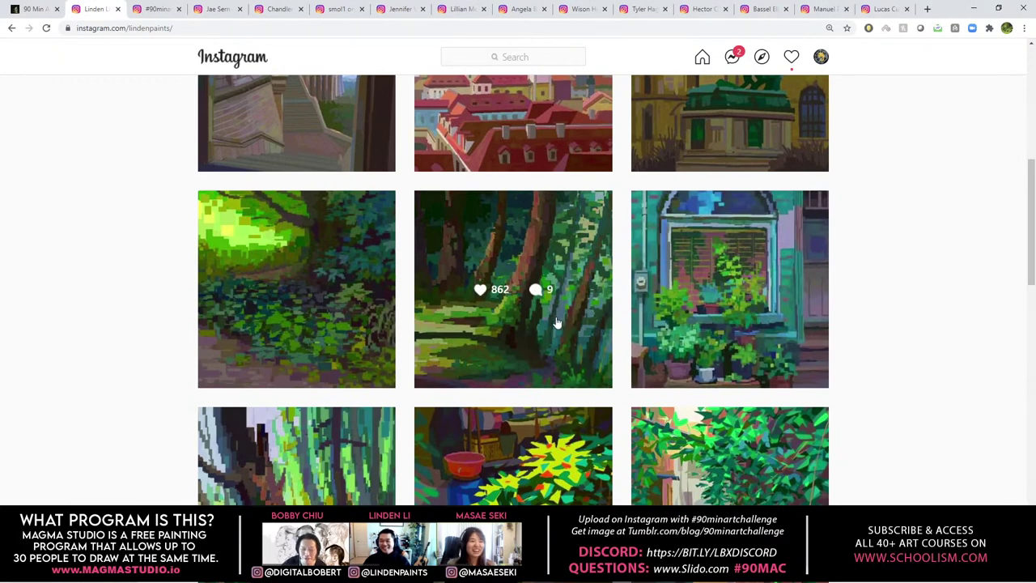
{"action": "left_click", "coordinate": [556, 324]}
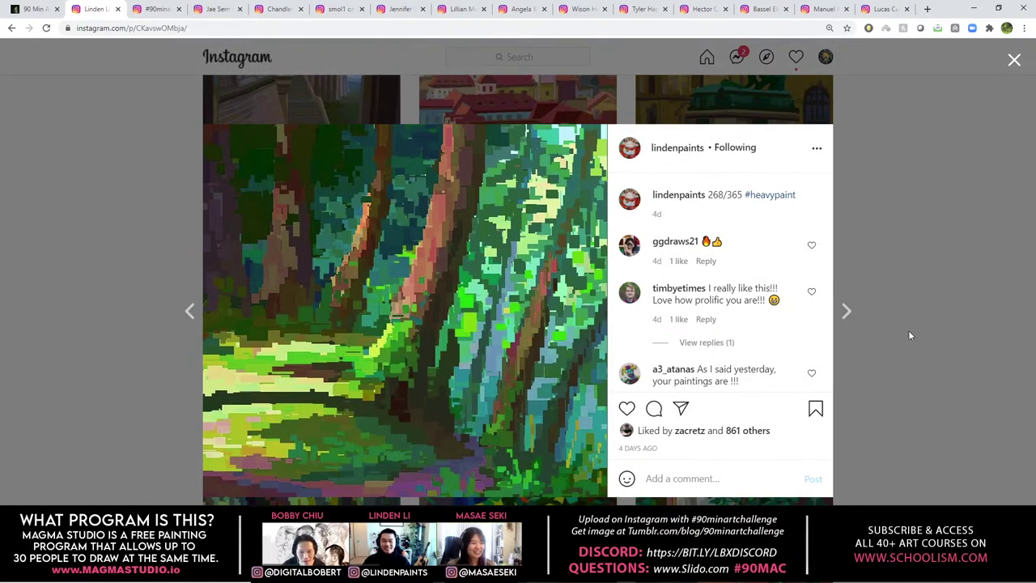
{"action": "left_click", "coordinate": [846, 312]}
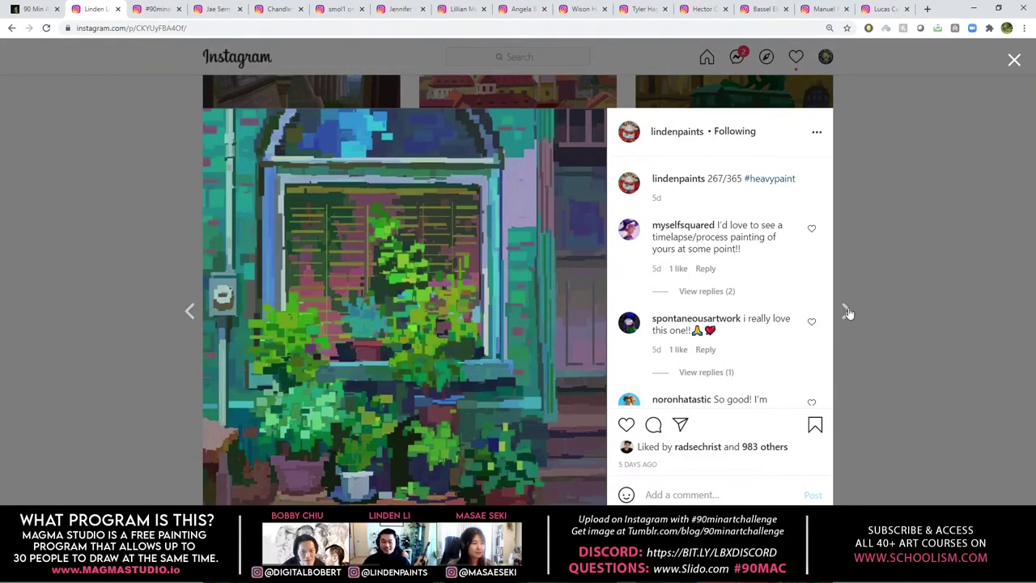
{"action": "left_click", "coordinate": [846, 311]}
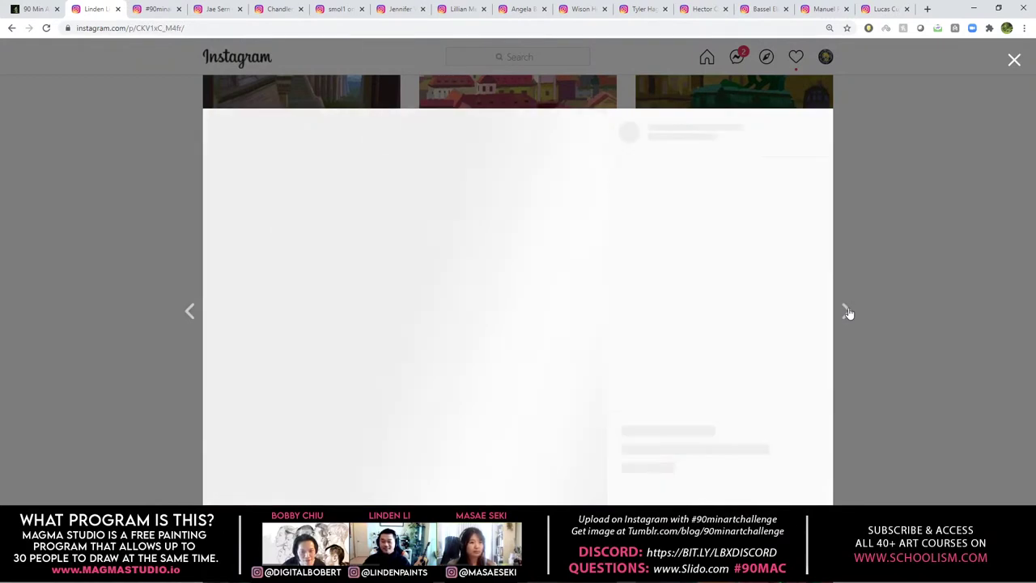
{"action": "left_click", "coordinate": [846, 312]}
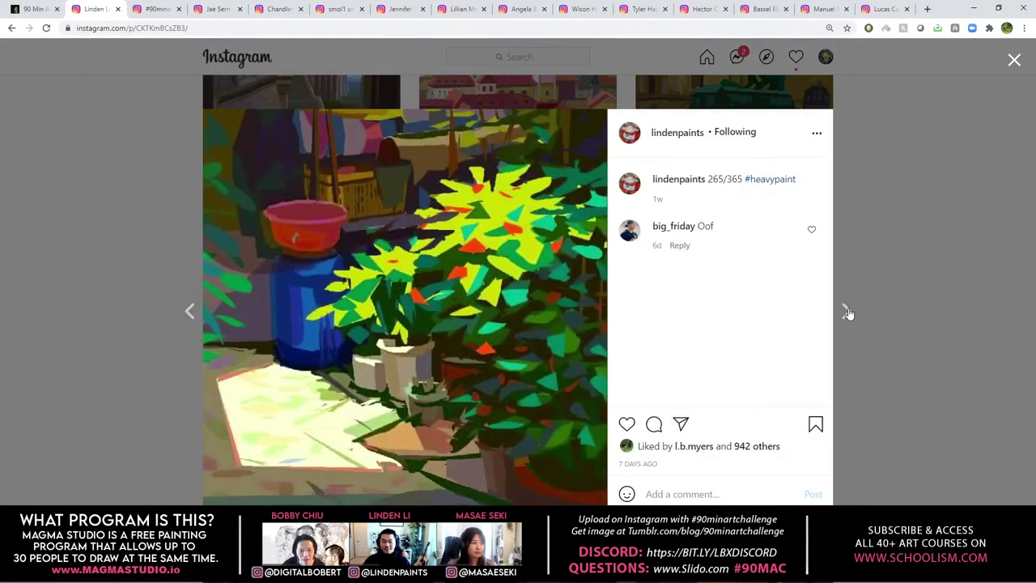
{"action": "left_click", "coordinate": [846, 312]}
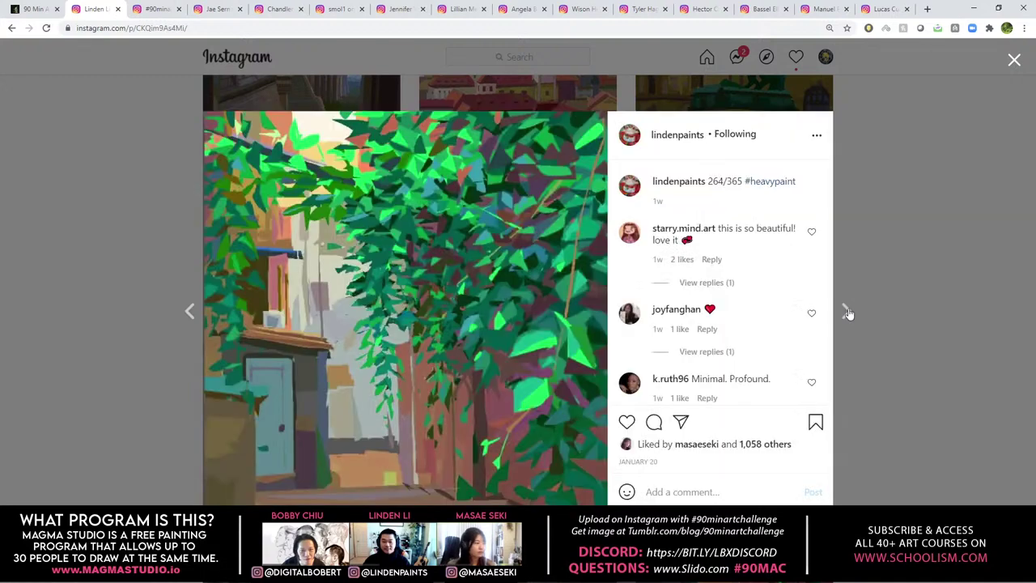
{"action": "left_click", "coordinate": [846, 311]}
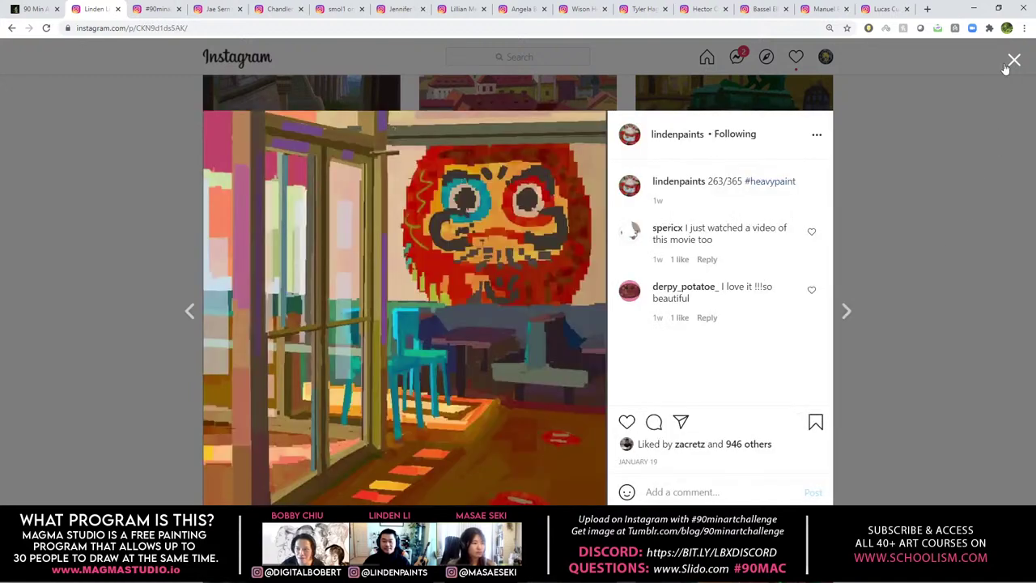
{"action": "left_click", "coordinate": [1015, 62]}
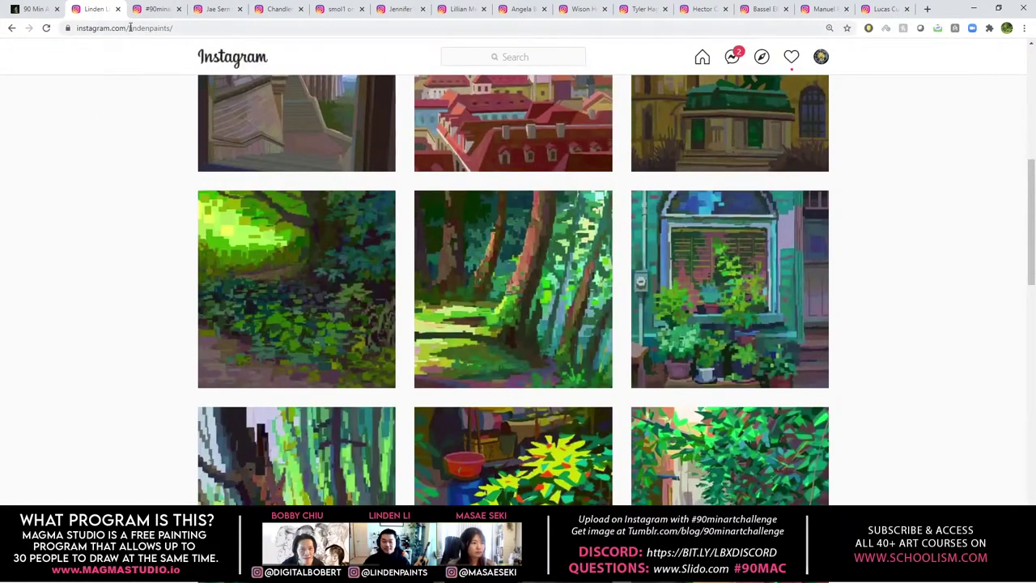
Step: Look over the #90minartchallenge hashtag page and the opened submissions from the tower scene to the limited-palette forest creature
{"action": "left_click", "coordinate": [153, 10]}
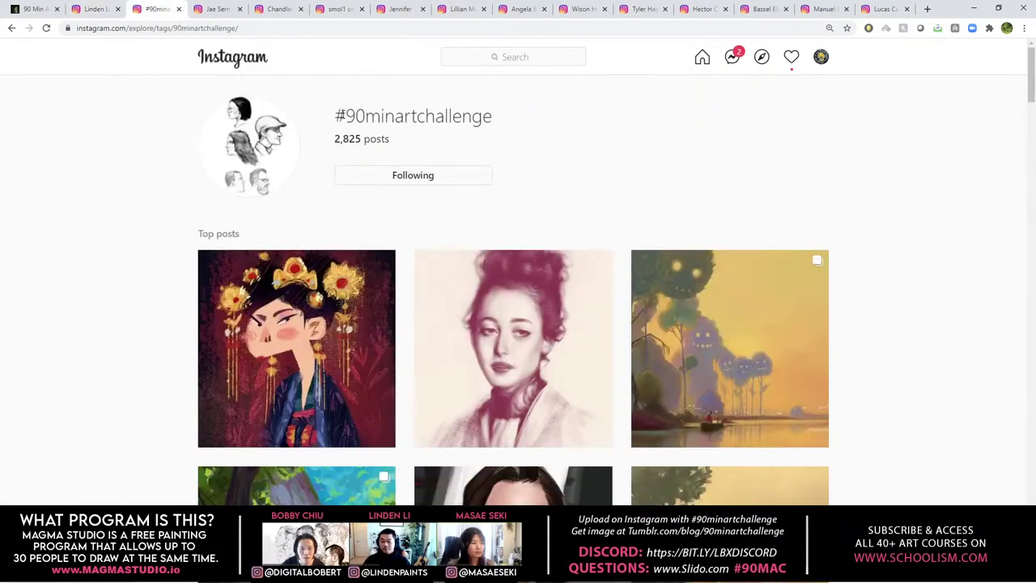
{"action": "left_click", "coordinate": [218, 9]}
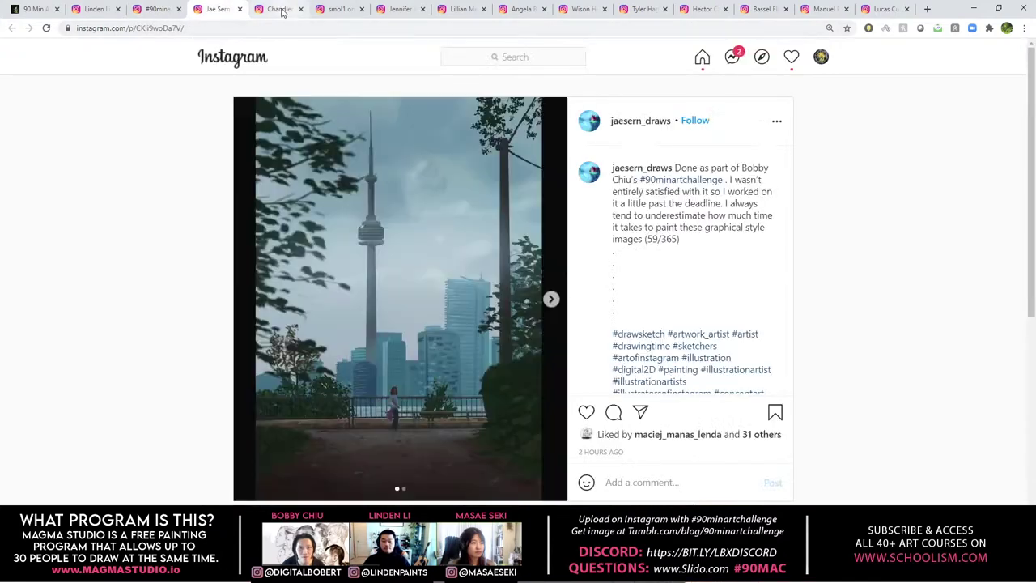
{"action": "left_click", "coordinate": [279, 9]}
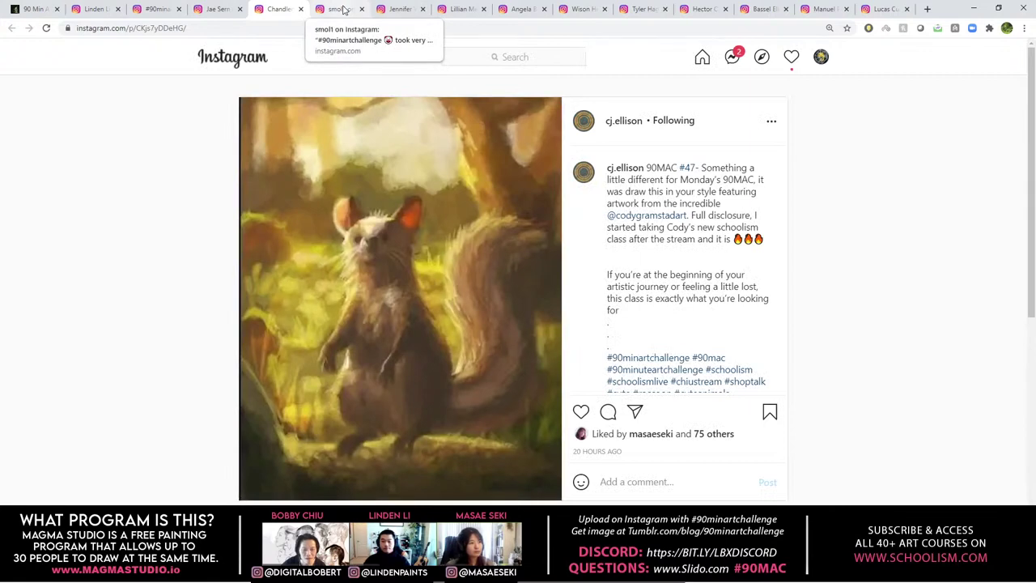
{"action": "left_click", "coordinate": [340, 9]}
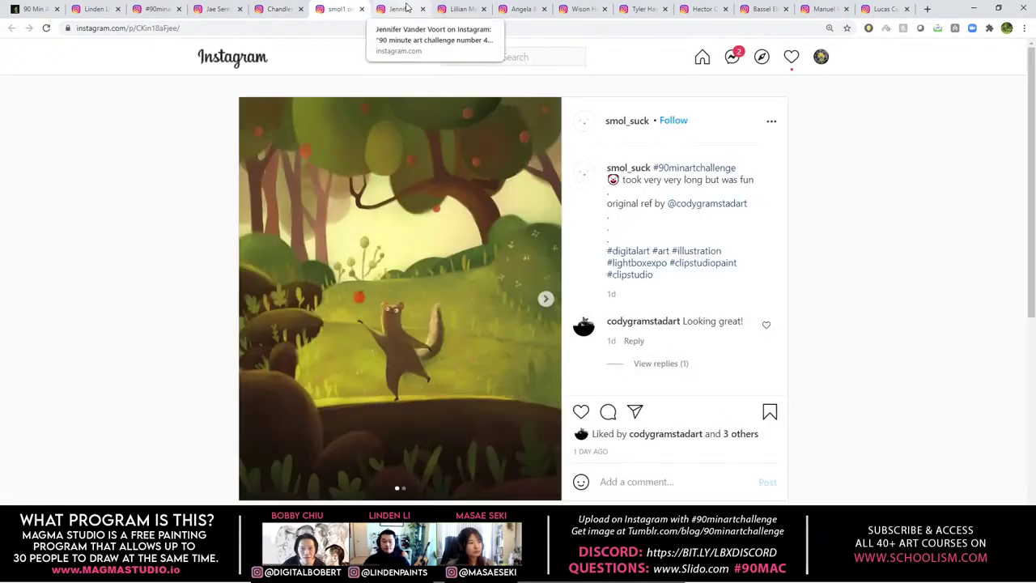
{"action": "left_click", "coordinate": [400, 9]}
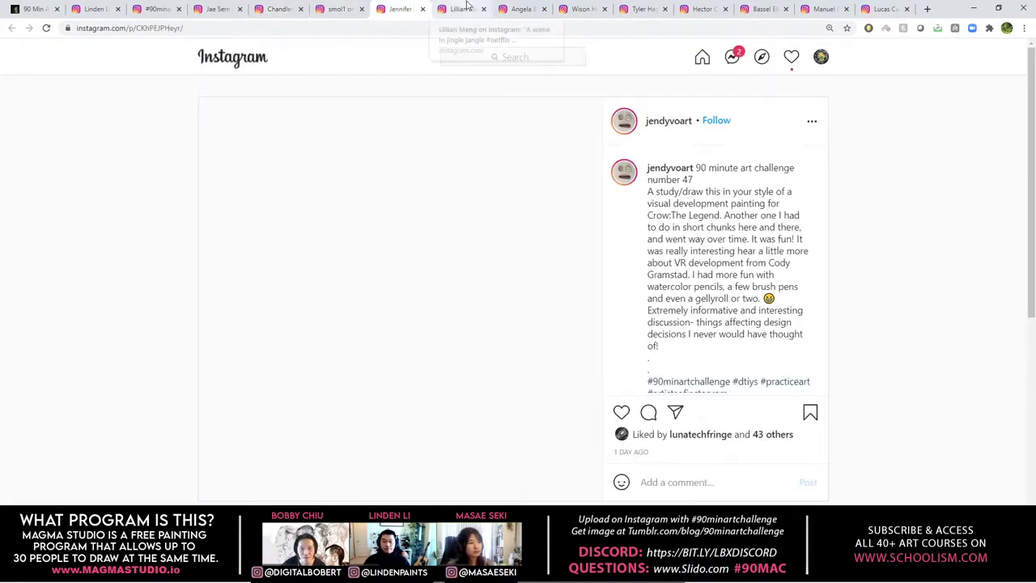
{"action": "left_click", "coordinate": [466, 7]}
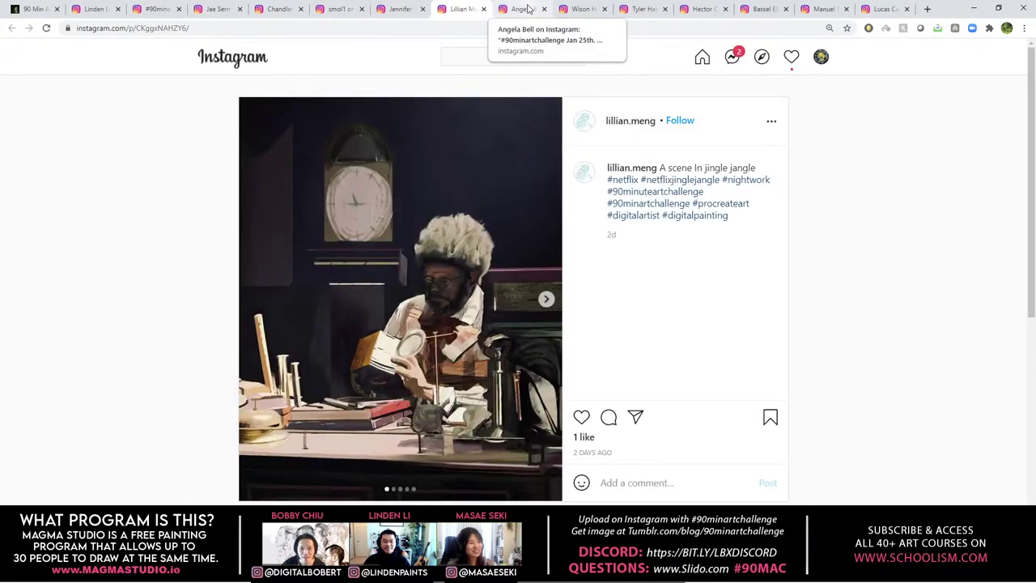
{"action": "left_click", "coordinate": [528, 8]}
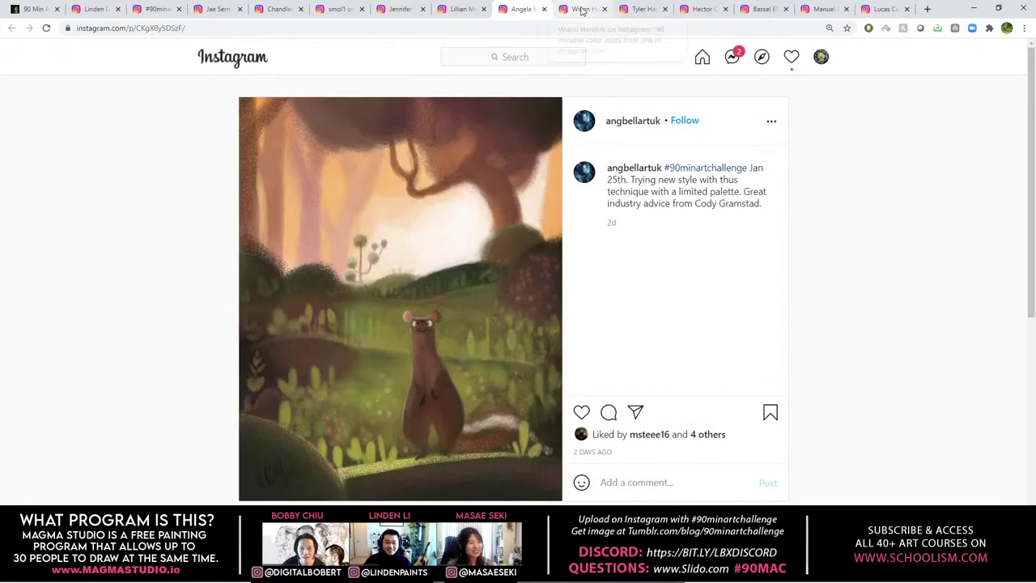
{"action": "left_click", "coordinate": [581, 10]}
{"action": "left_click", "coordinate": [524, 10]}
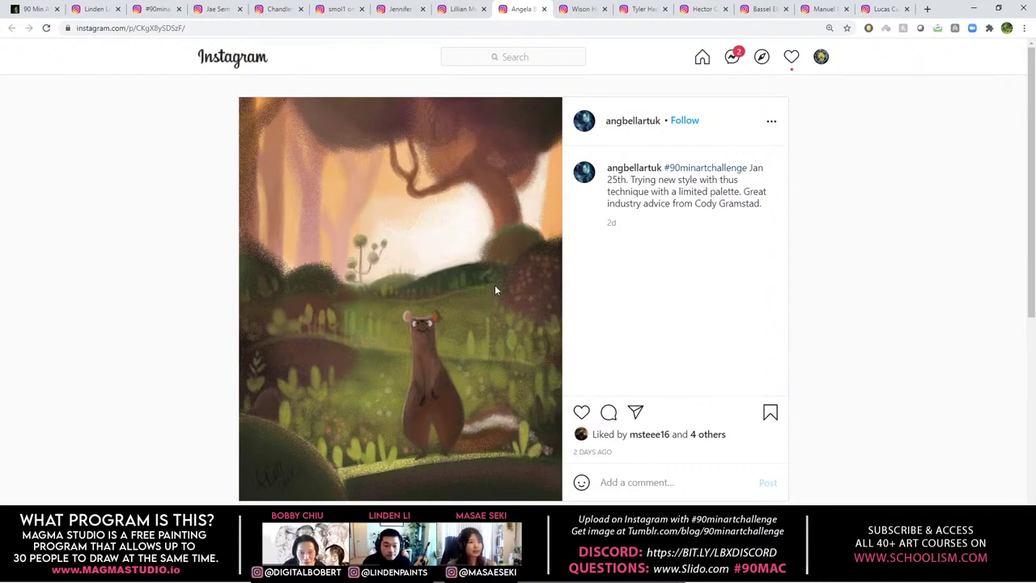
Step: View the remaining open submissions from the raccoon color study to the Joker portrait, and return to the dinosaur waterfall painting
{"action": "left_click", "coordinate": [589, 14]}
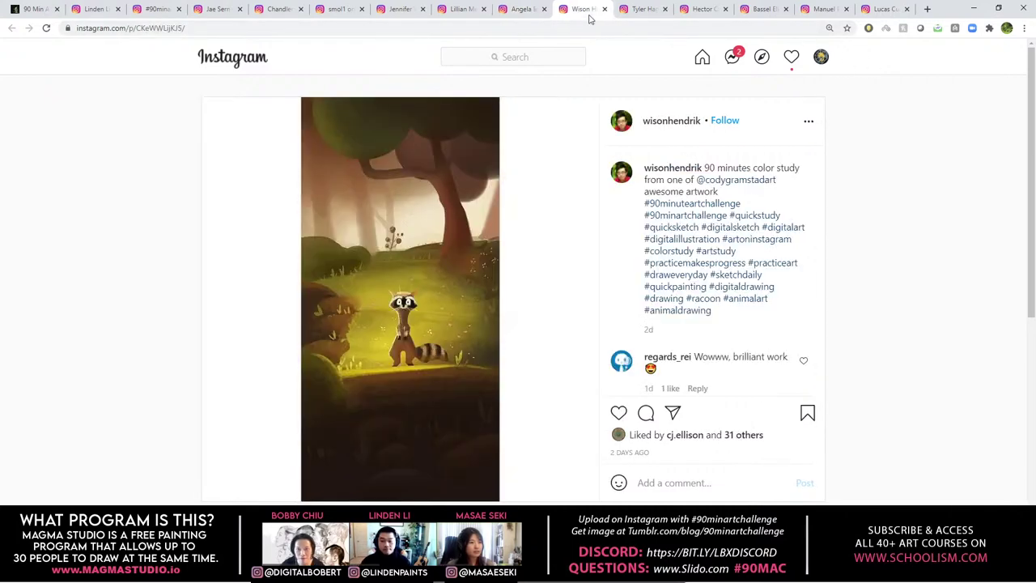
{"action": "left_click", "coordinate": [643, 12]}
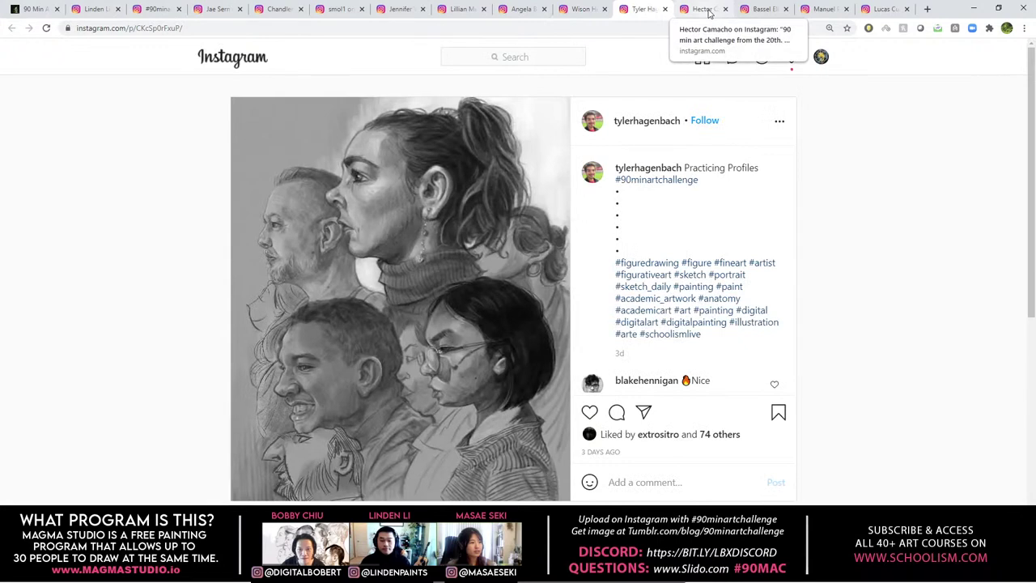
{"action": "left_click", "coordinate": [711, 11]}
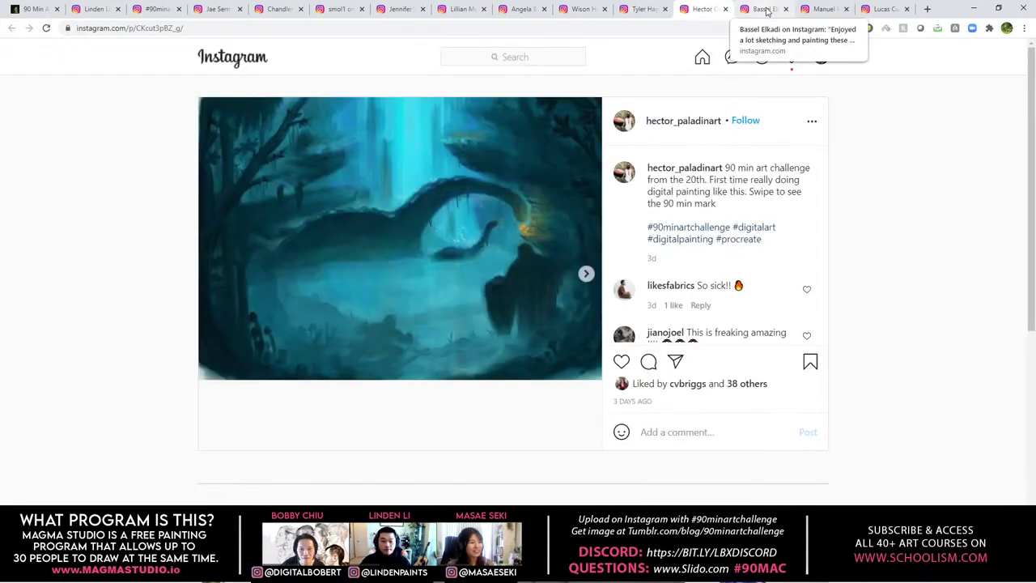
{"action": "left_click", "coordinate": [766, 11]}
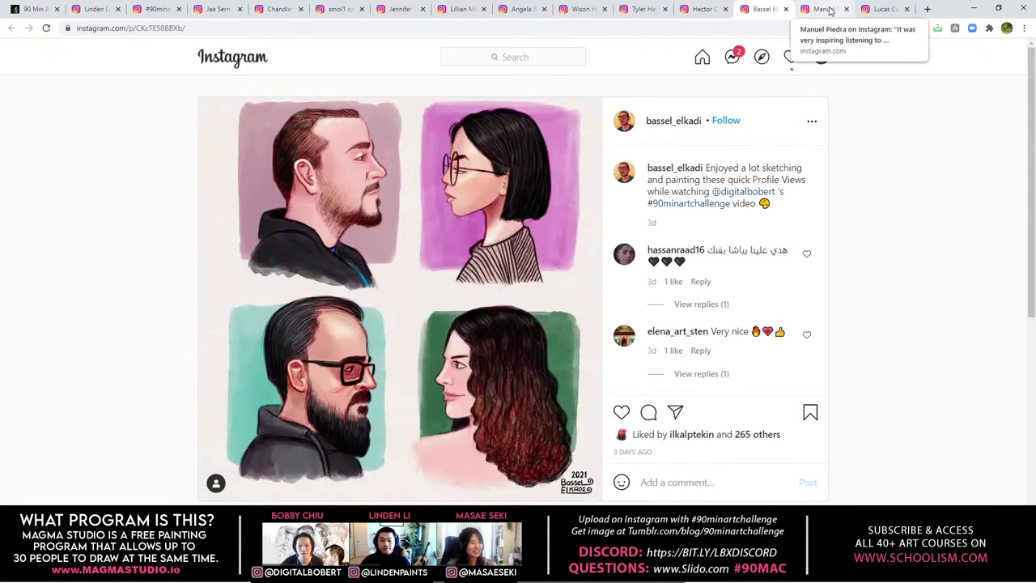
{"action": "left_click", "coordinate": [830, 11]}
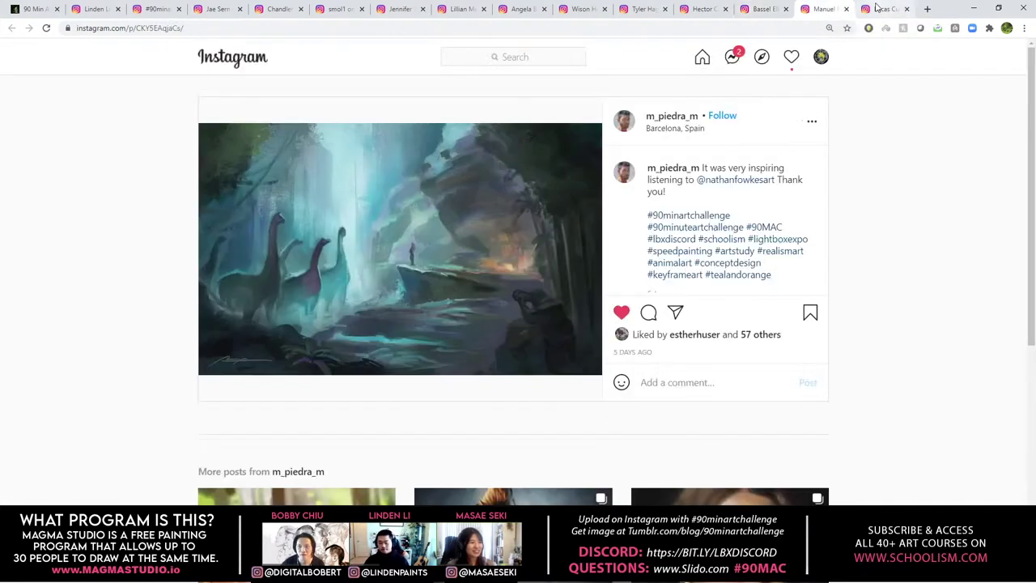
{"action": "left_click", "coordinate": [878, 8]}
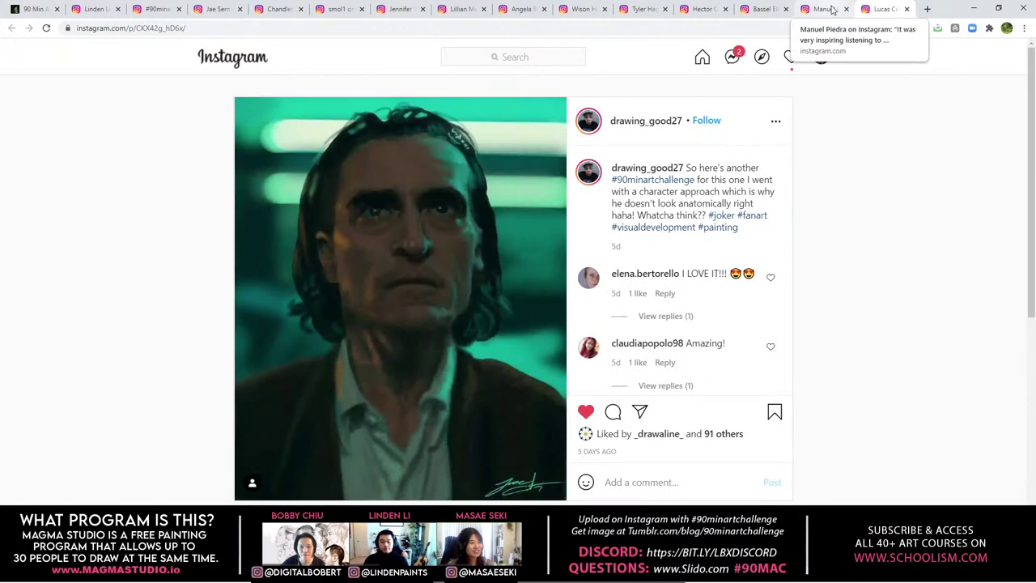
{"action": "left_click", "coordinate": [832, 9]}
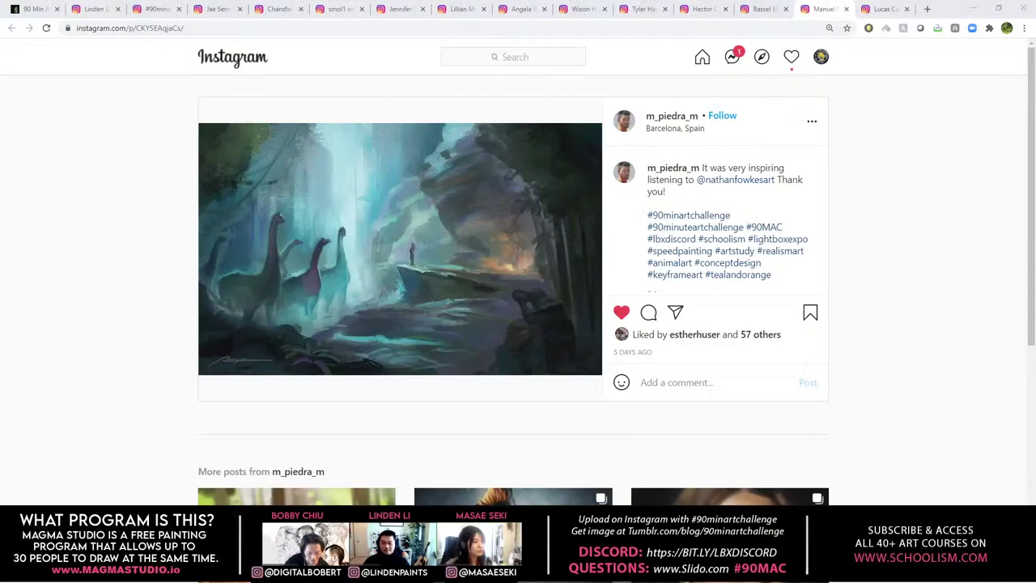
Step: Switch to Discord and look through the member list of the Live: Voice Chat 1 channel
{"action": "key", "text": "alt+Tab"}
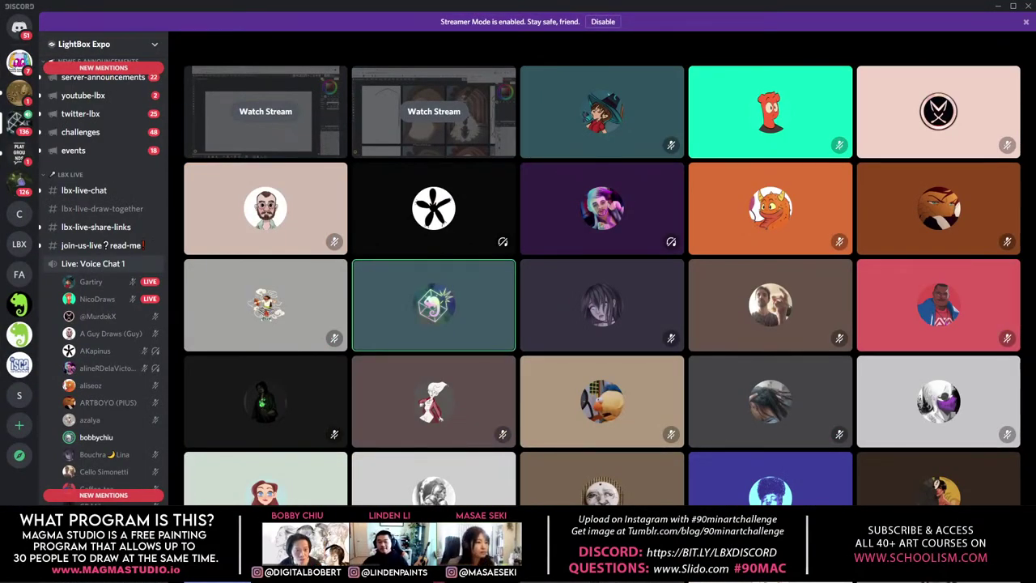
{"action": "left_click", "coordinate": [106, 282]}
{"action": "scroll", "coordinate": [114, 309], "scroll_direction": "down", "scroll_amount": 3}
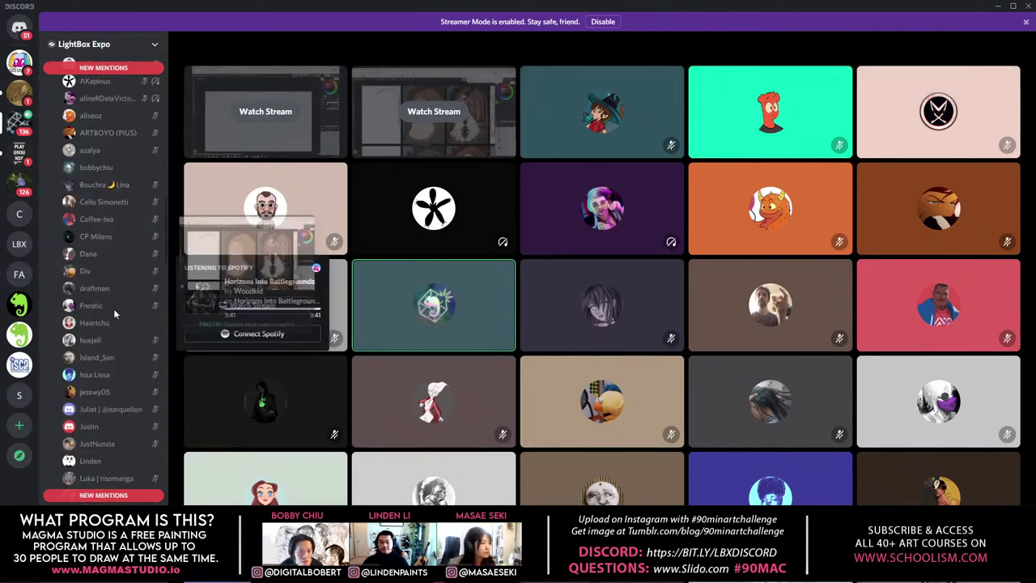
Step: Look through the LightBox Expo channel list, from the voice chat members to the Faery Exchangeling challenge and concept art channels
{"action": "scroll", "coordinate": [113, 308], "scroll_direction": "down", "scroll_amount": 8}
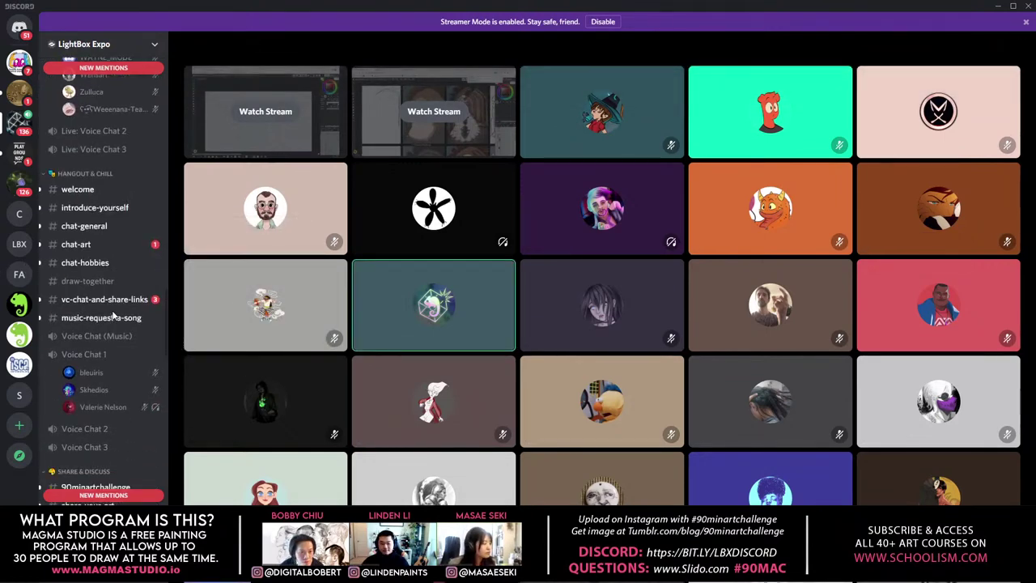
{"action": "scroll", "coordinate": [113, 316], "scroll_direction": "down", "scroll_amount": 2}
{"action": "scroll", "coordinate": [113, 316], "scroll_direction": "up", "scroll_amount": 7}
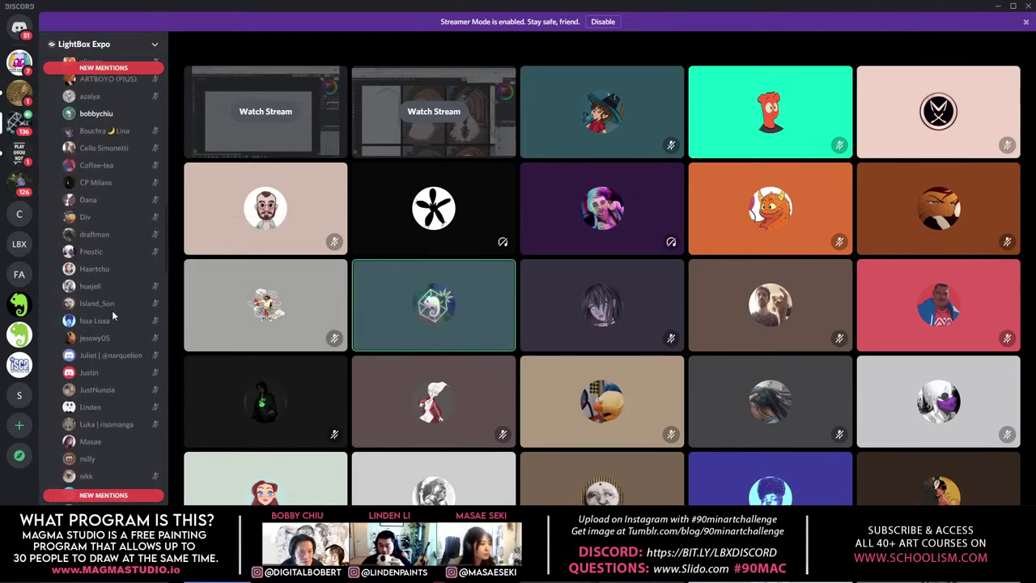
{"action": "scroll", "coordinate": [111, 310], "scroll_direction": "up", "scroll_amount": 10}
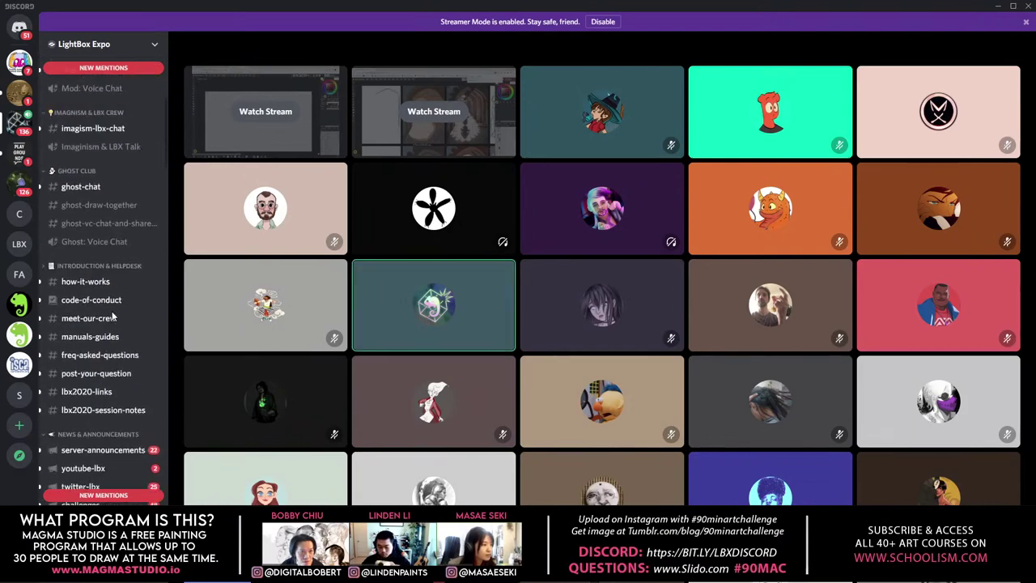
{"action": "scroll", "coordinate": [112, 317], "scroll_direction": "up", "scroll_amount": 1}
{"action": "scroll", "coordinate": [111, 316], "scroll_direction": "down", "scroll_amount": 8}
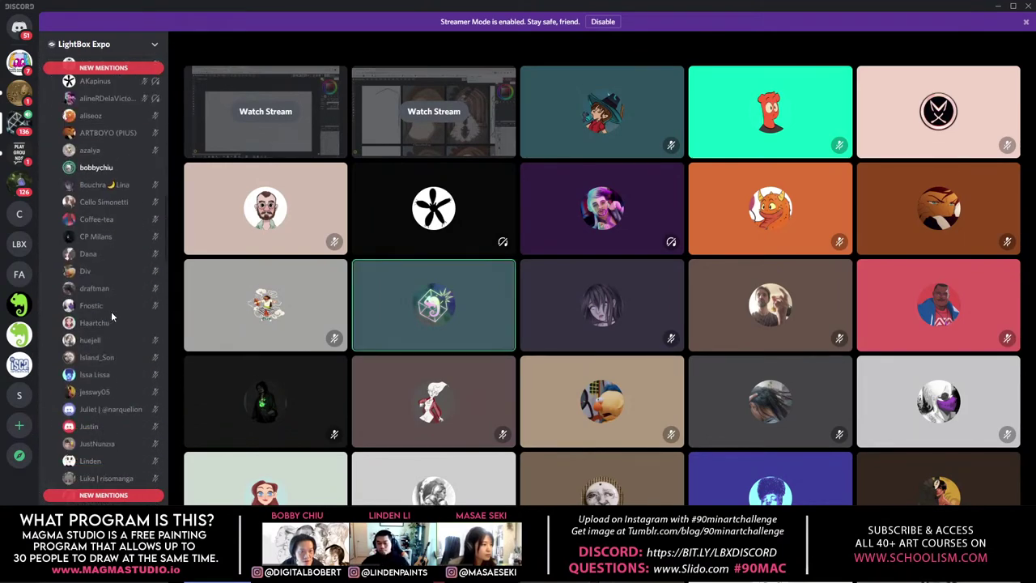
{"action": "scroll", "coordinate": [111, 311], "scroll_direction": "down", "scroll_amount": 6}
{"action": "scroll", "coordinate": [109, 322], "scroll_direction": "down", "scroll_amount": 5}
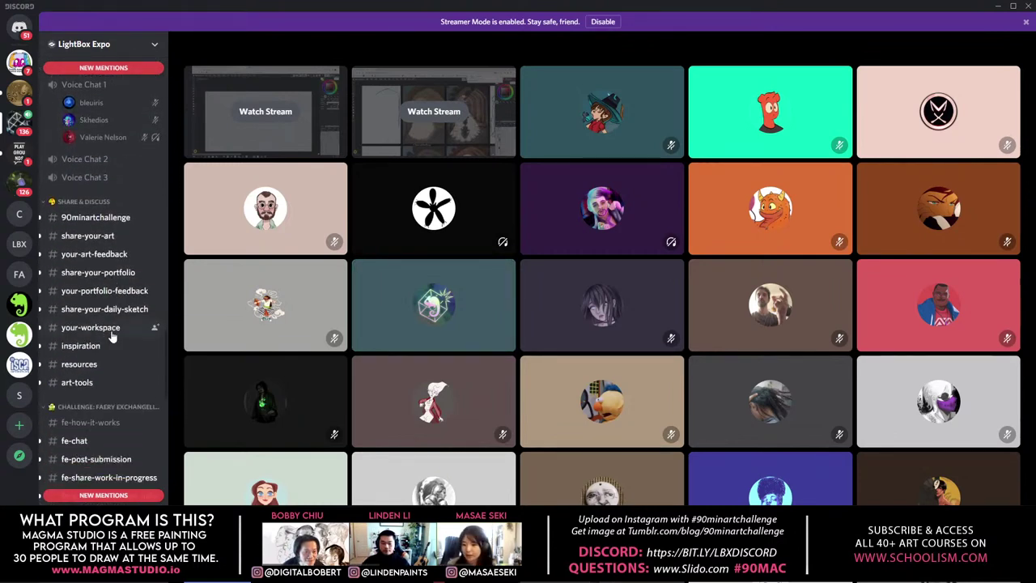
{"action": "scroll", "coordinate": [111, 332], "scroll_direction": "down", "scroll_amount": 3}
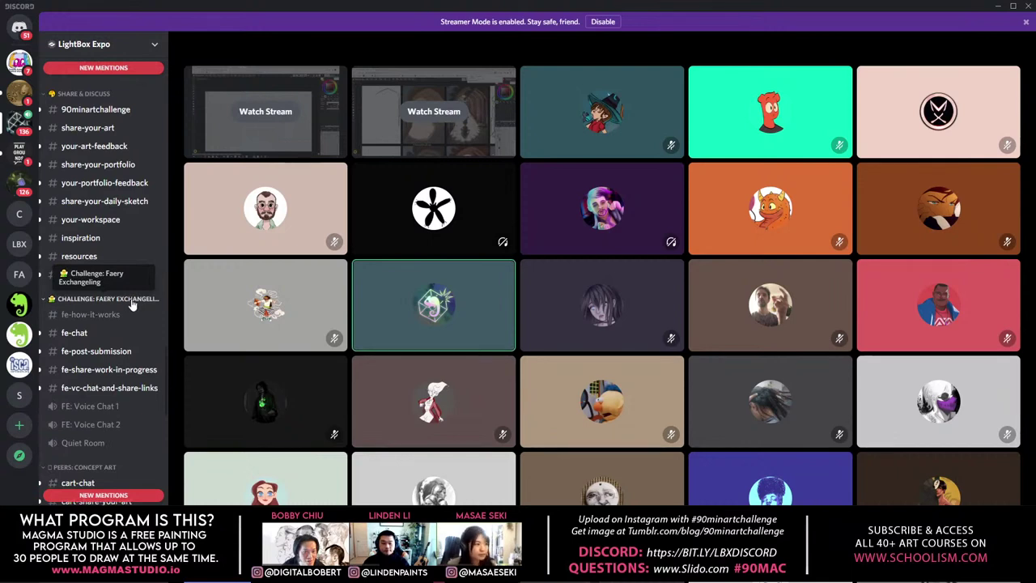
{"action": "scroll", "coordinate": [96, 360], "scroll_direction": "down", "scroll_amount": 4}
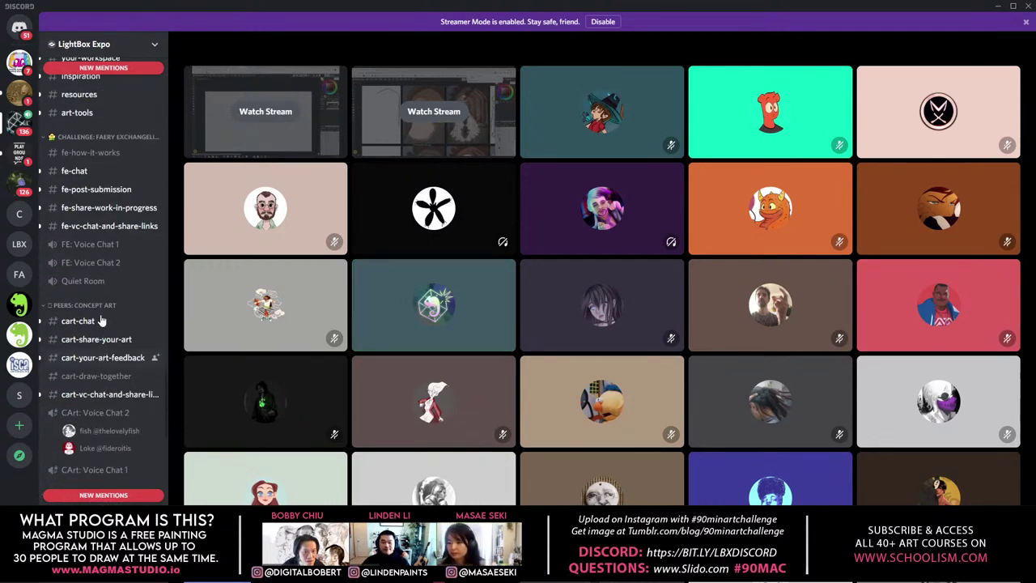
Step: Look through the artwork in the fe-share-work-in-progress channel and the Faery Exchangeling rules and posters in fe-how-it-works
{"action": "left_click", "coordinate": [119, 212]}
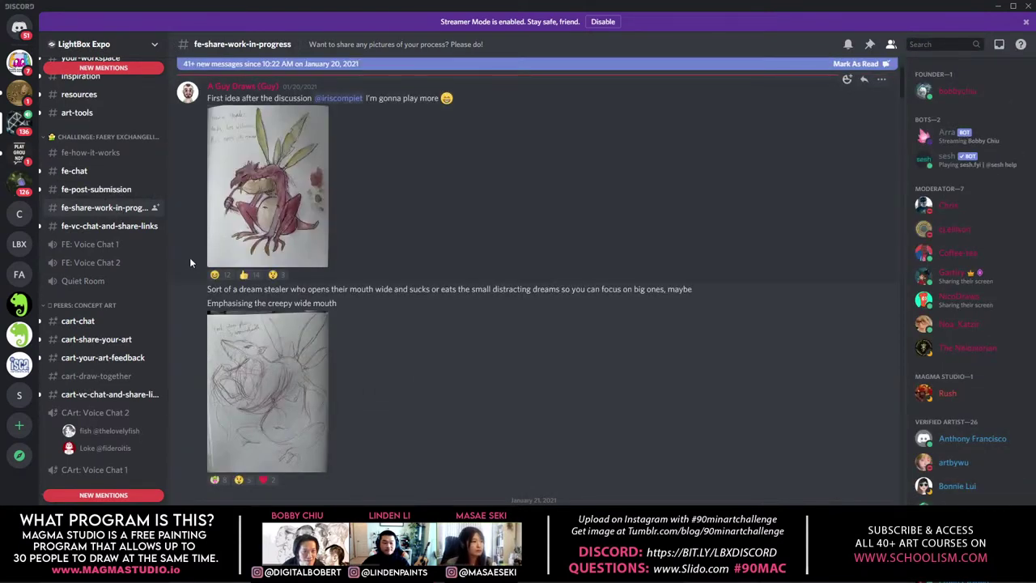
{"action": "scroll", "coordinate": [467, 326], "scroll_direction": "down", "scroll_amount": 15}
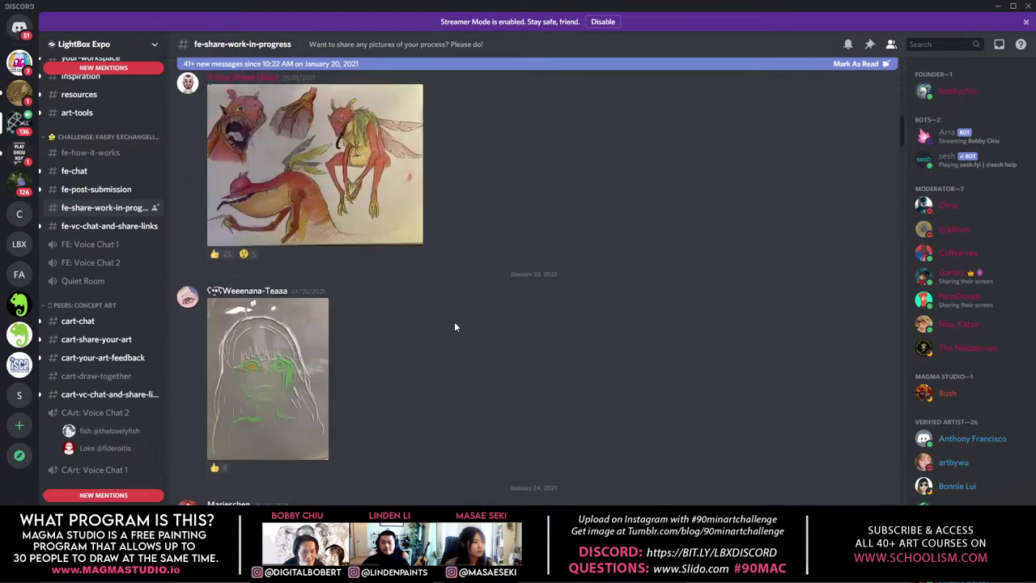
{"action": "scroll", "coordinate": [454, 327], "scroll_direction": "down", "scroll_amount": 10}
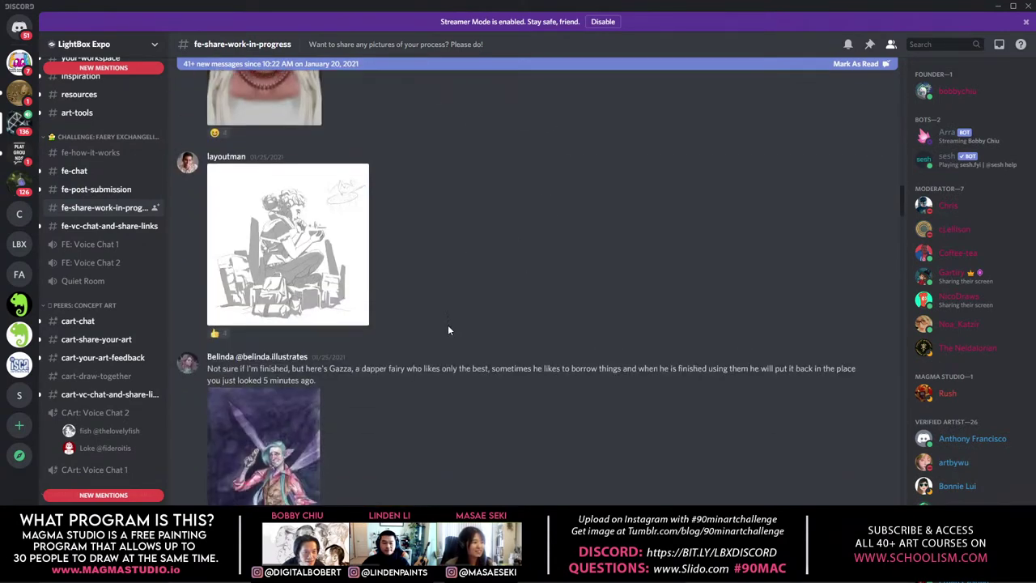
{"action": "scroll", "coordinate": [446, 330], "scroll_direction": "down", "scroll_amount": 1}
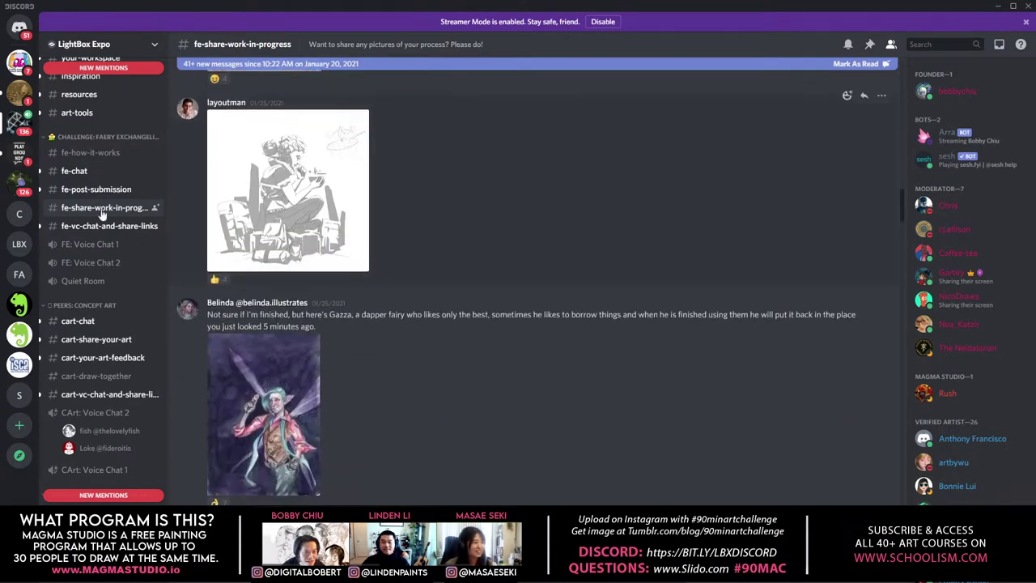
{"action": "left_click", "coordinate": [86, 154]}
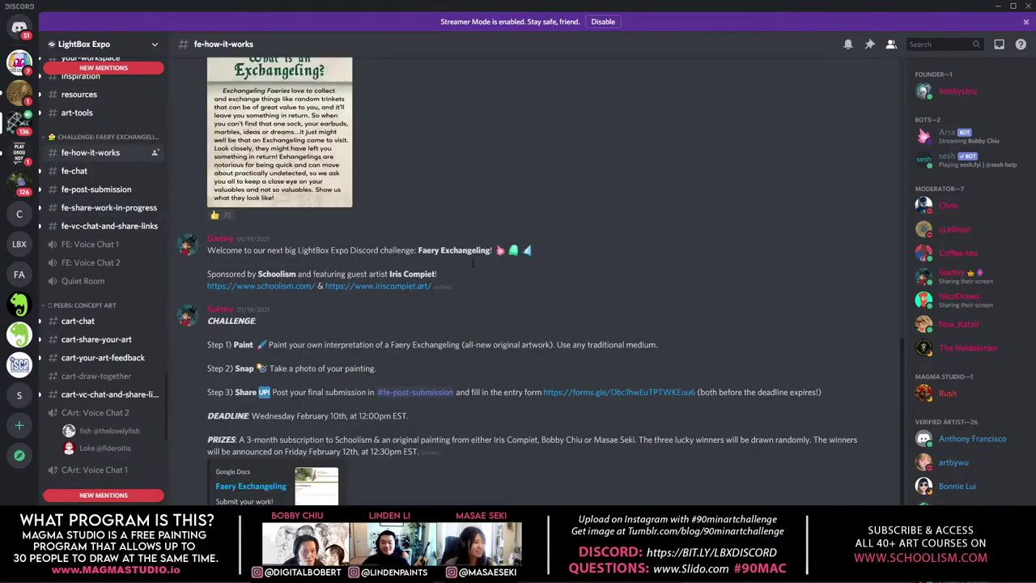
{"action": "scroll", "coordinate": [569, 379], "scroll_direction": "up", "scroll_amount": 8}
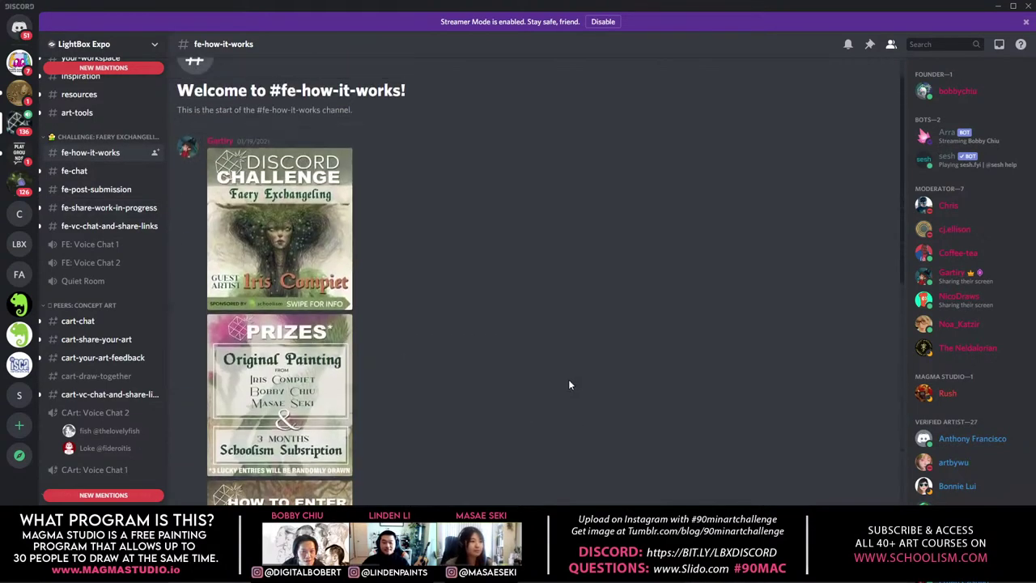
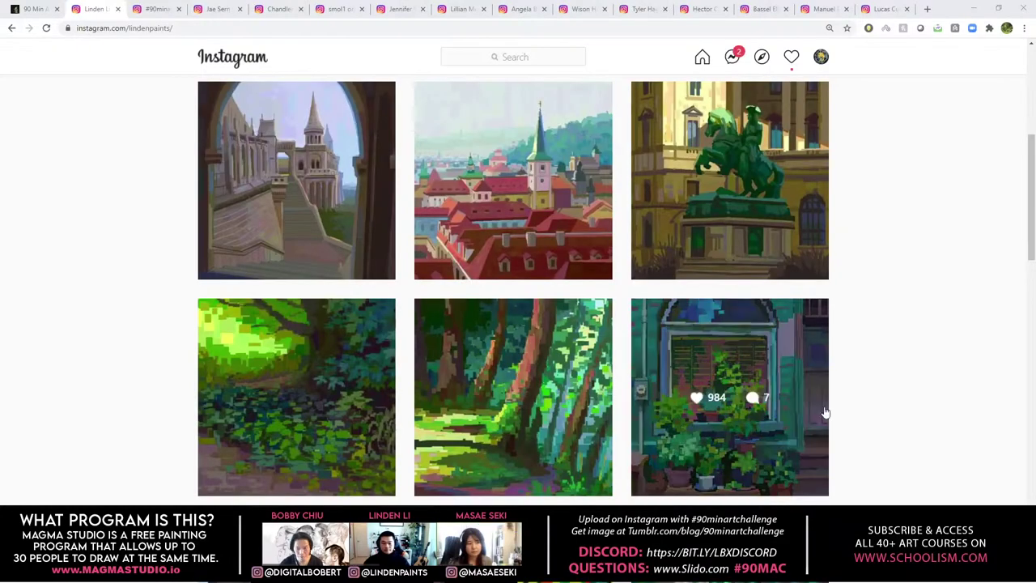
Step: Browse the guest painter's Instagram grid from the forest scenes past the car, toy and Huevember 2020 paintings to the older works
{"action": "scroll", "coordinate": [894, 345], "scroll_direction": "down", "scroll_amount": 1}
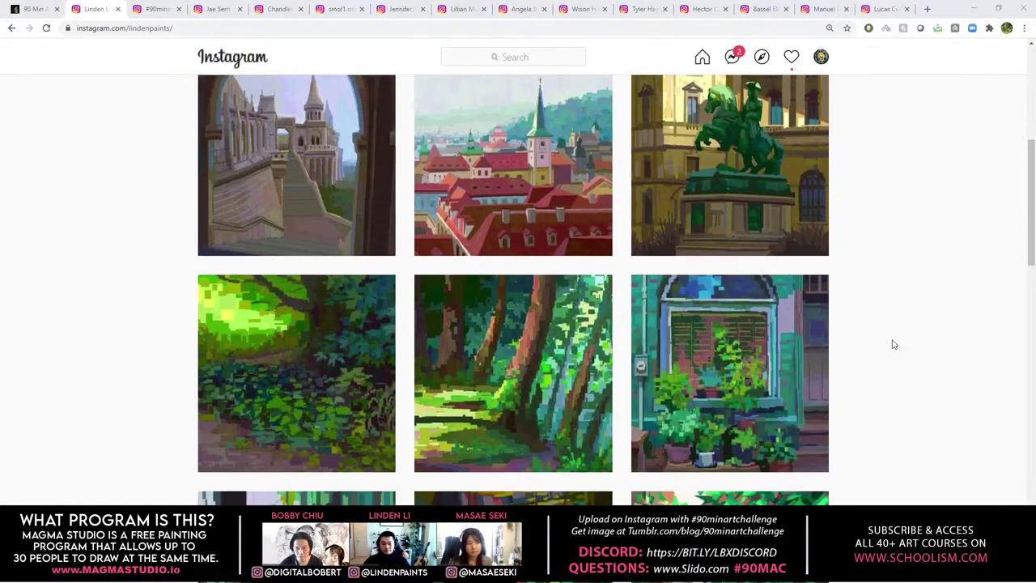
{"action": "scroll", "coordinate": [894, 344], "scroll_direction": "down", "scroll_amount": 15}
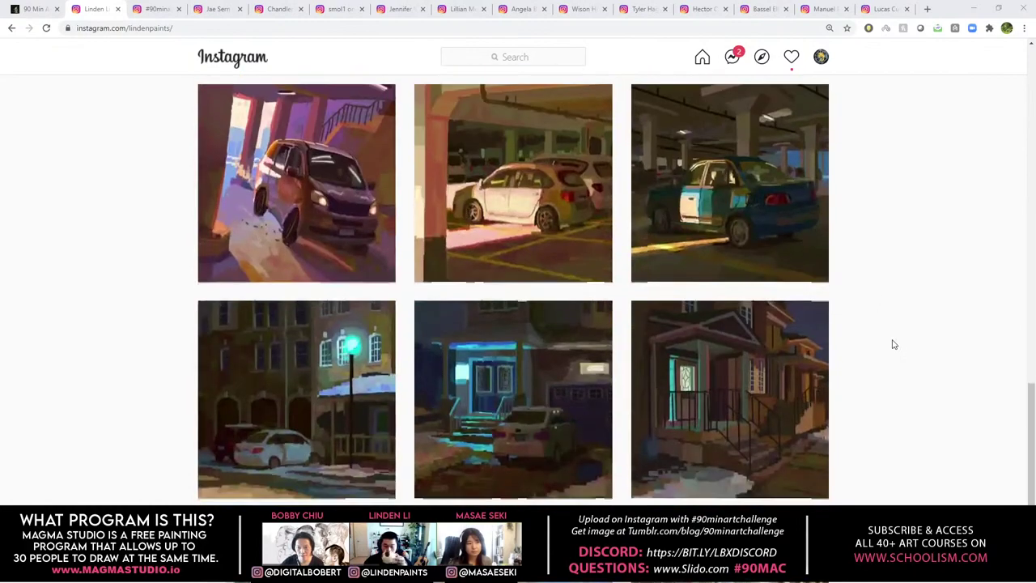
{"action": "scroll", "coordinate": [893, 345], "scroll_direction": "down", "scroll_amount": 5}
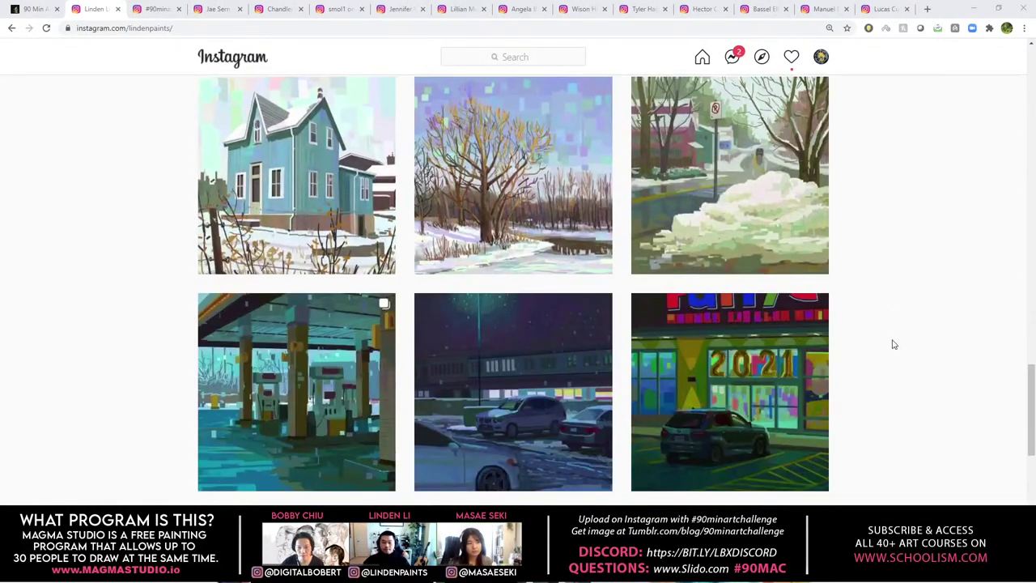
{"action": "scroll", "coordinate": [894, 345], "scroll_direction": "down", "scroll_amount": 8}
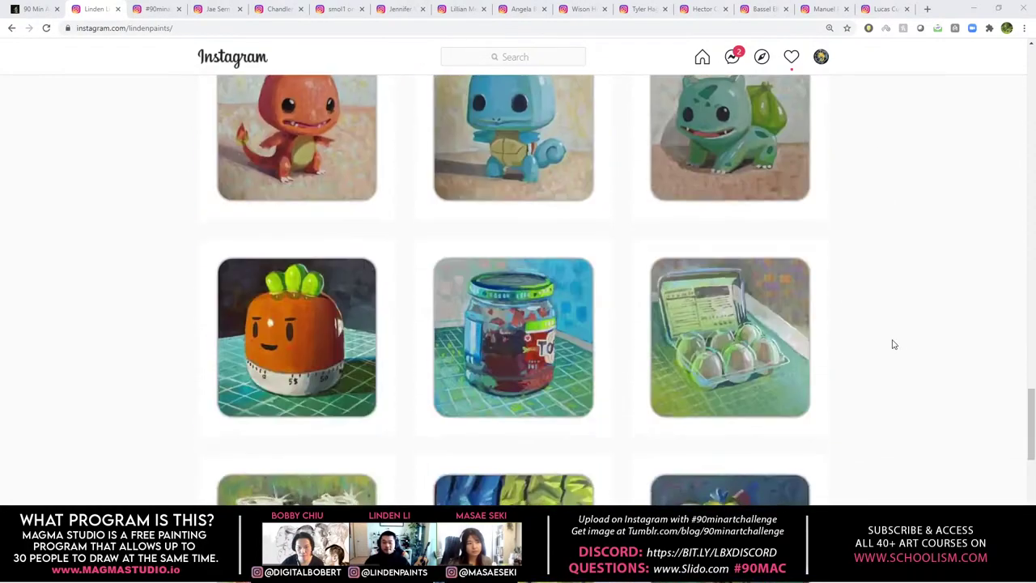
{"action": "scroll", "coordinate": [894, 345], "scroll_direction": "down", "scroll_amount": 10}
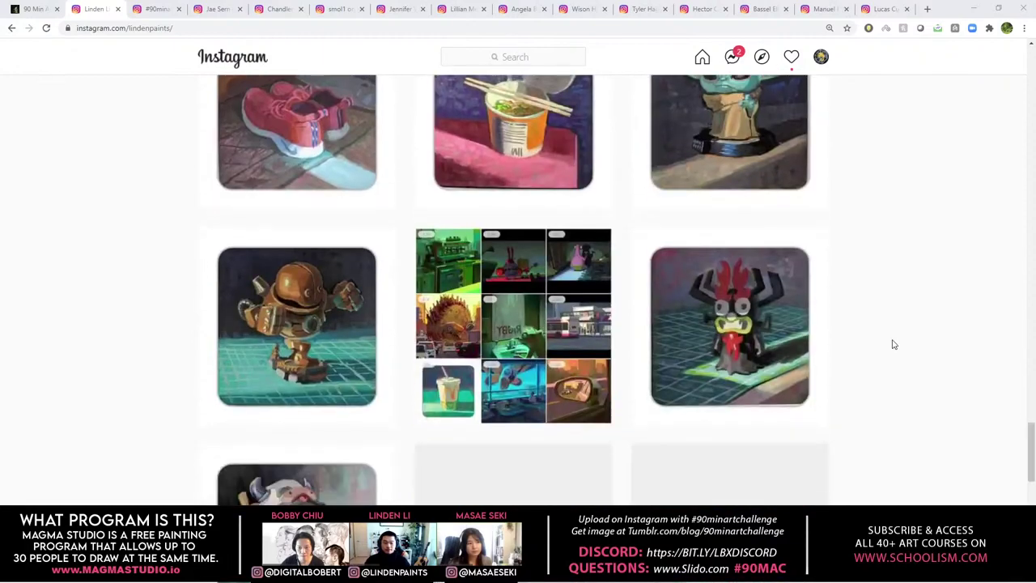
{"action": "scroll", "coordinate": [894, 345], "scroll_direction": "down", "scroll_amount": 10}
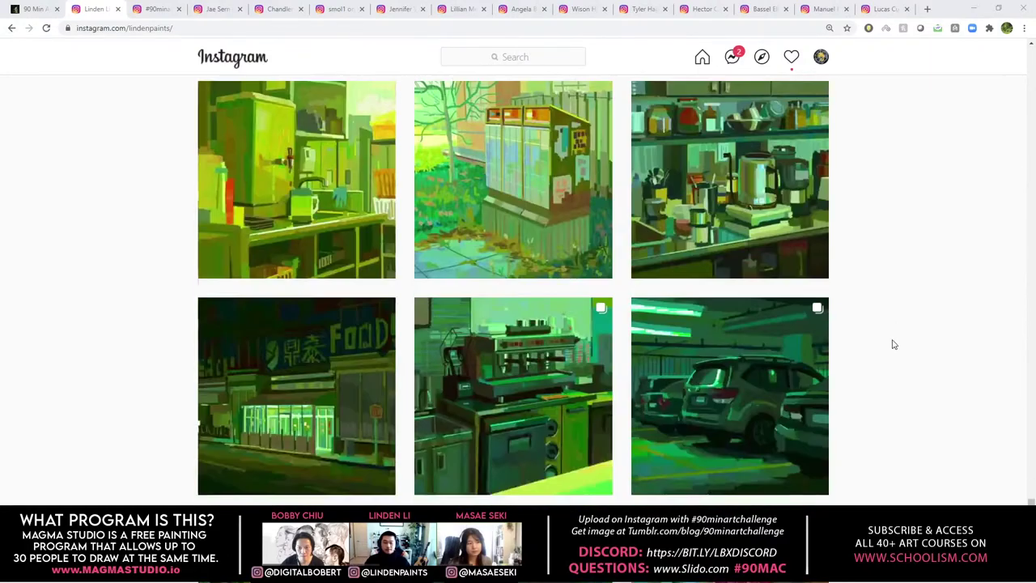
{"action": "scroll", "coordinate": [894, 345], "scroll_direction": "down", "scroll_amount": 4}
{"action": "scroll", "coordinate": [894, 344], "scroll_direction": "up", "scroll_amount": 7}
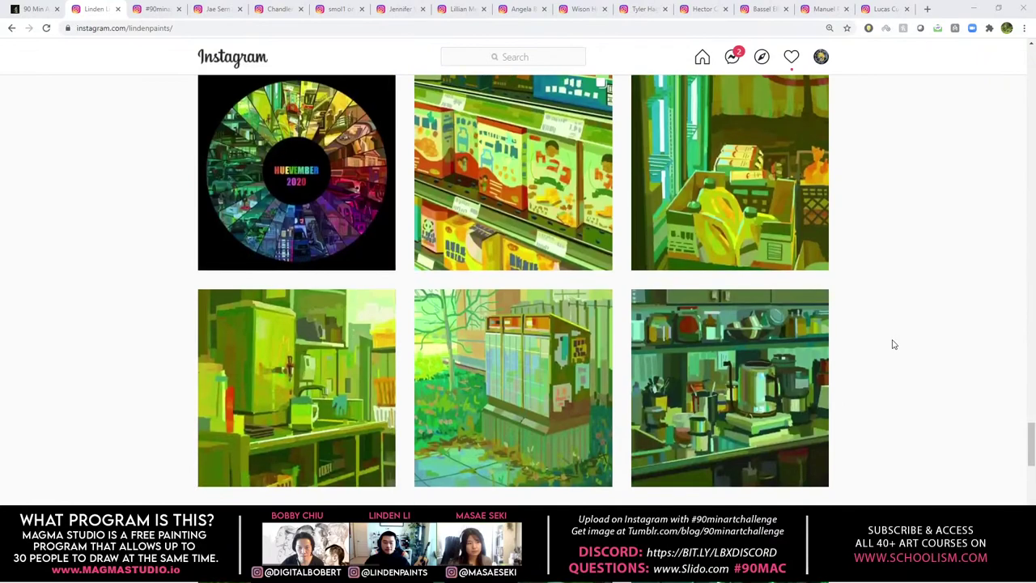
{"action": "scroll", "coordinate": [894, 345], "scroll_direction": "down", "scroll_amount": 12}
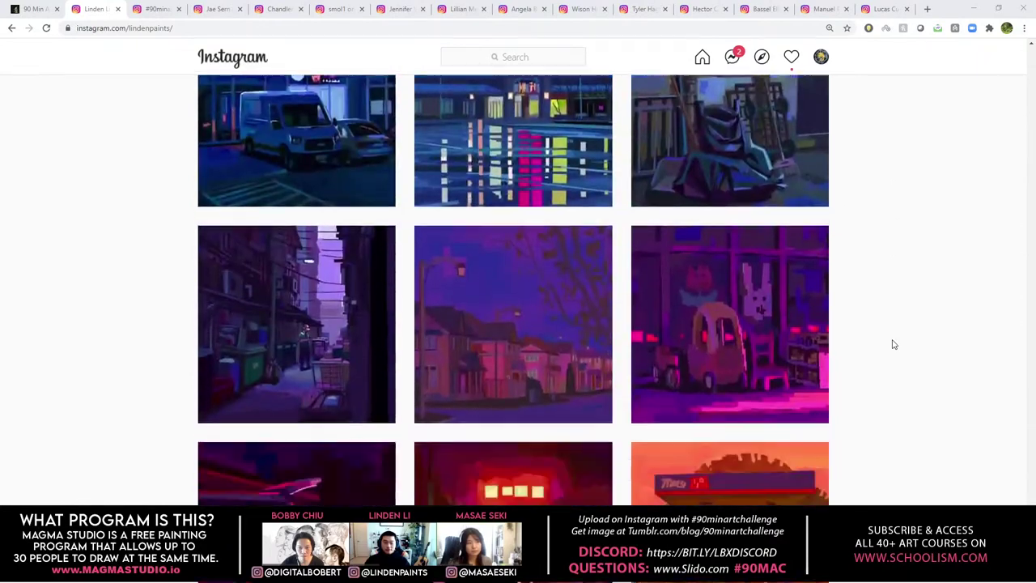
{"action": "scroll", "coordinate": [894, 345], "scroll_direction": "down", "scroll_amount": 15}
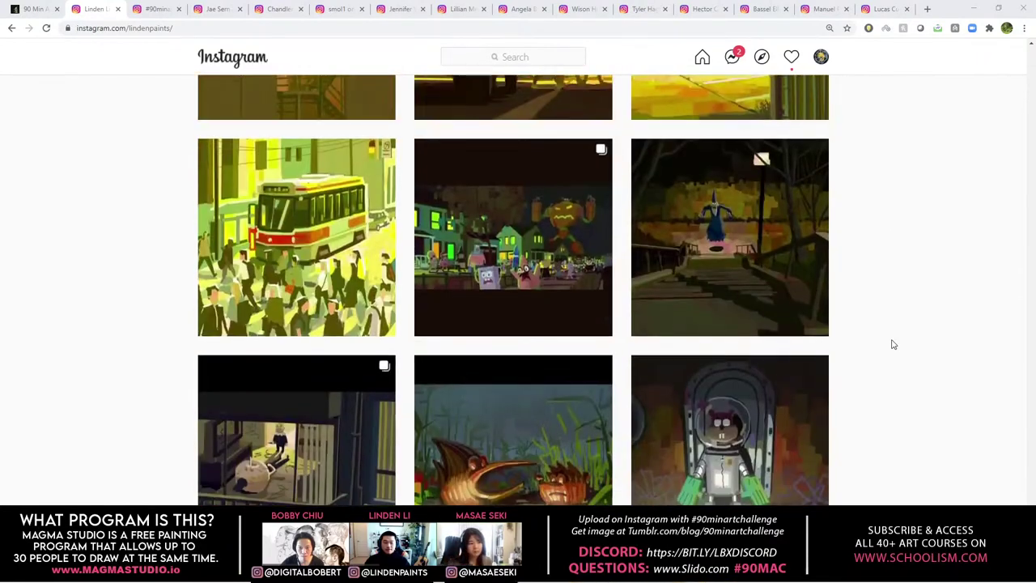
{"action": "scroll", "coordinate": [893, 345], "scroll_direction": "down", "scroll_amount": 9}
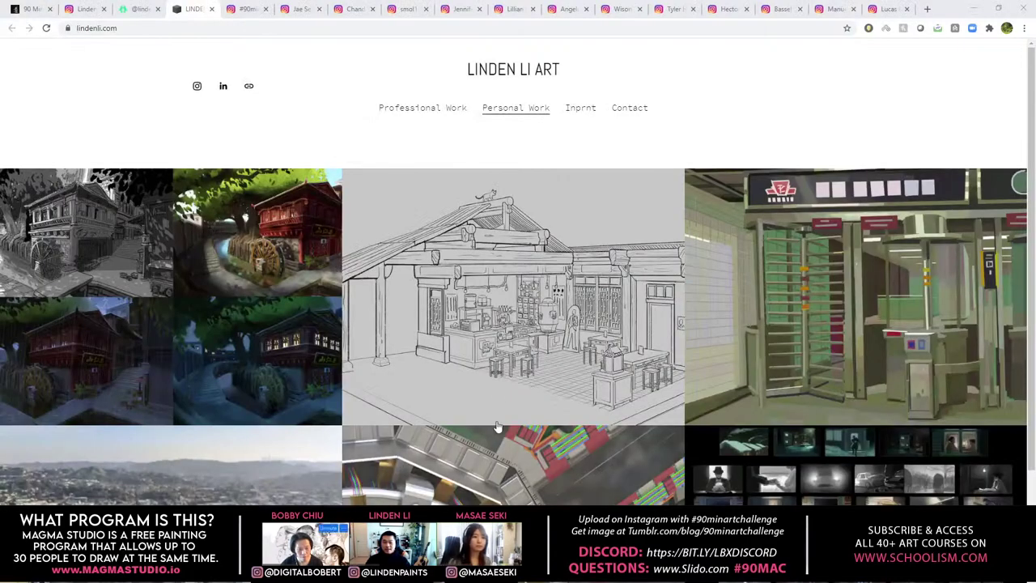
Step: Try to open the Professional Work page of the guest painter's portfolio site and return to the Personal Work gallery
{"action": "left_click", "coordinate": [424, 115]}
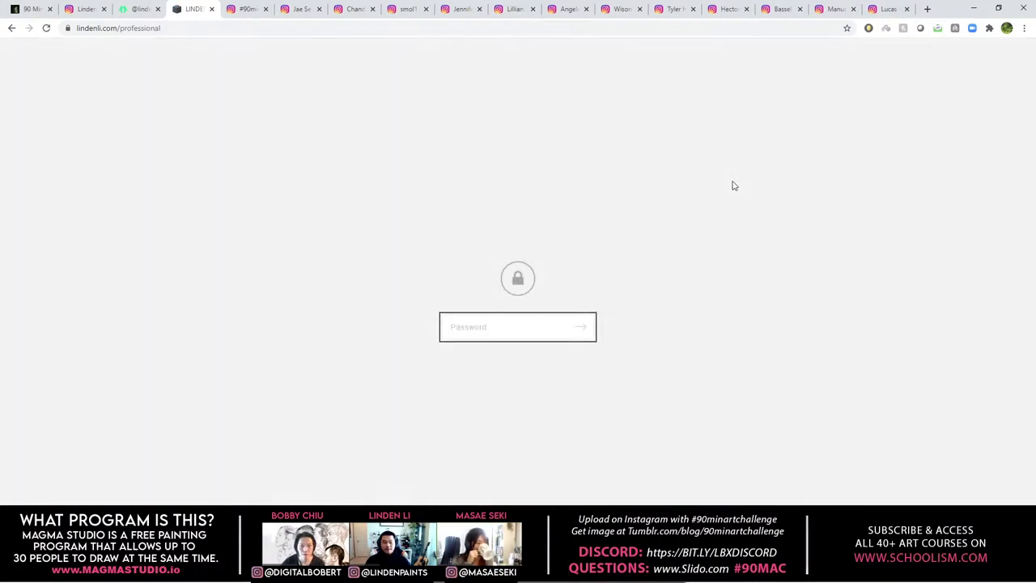
{"action": "left_click", "coordinate": [12, 29]}
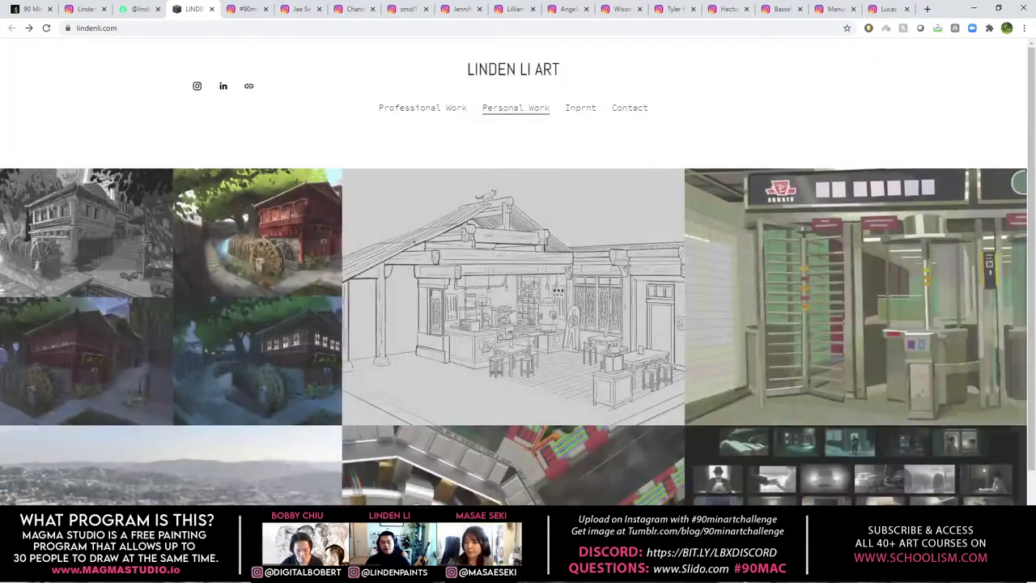
Step: Switch to Discord to look over the voice chat member list, and return to the portfolio site in the browser
{"action": "key", "text": "alt+Tab"}
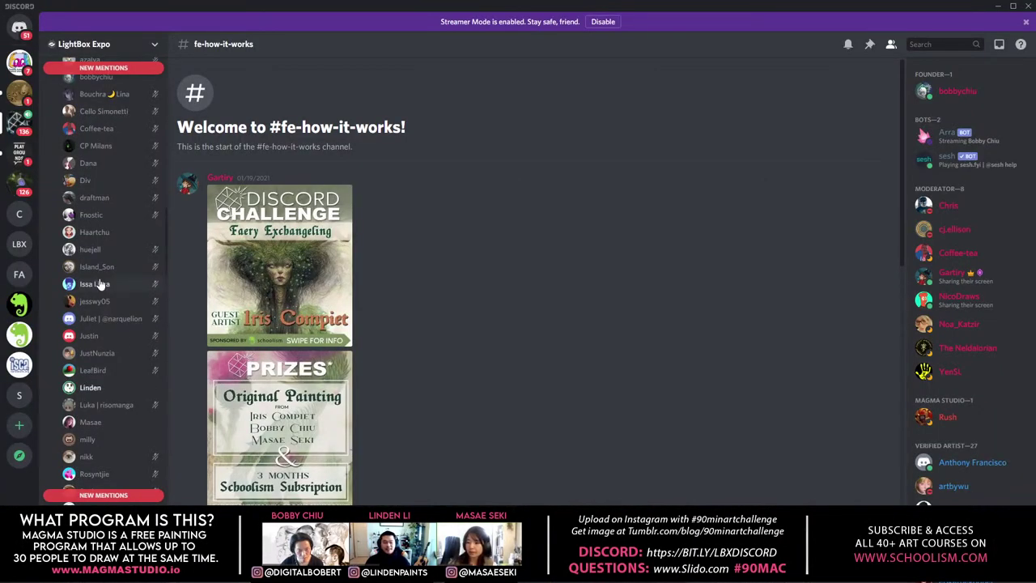
{"action": "scroll", "coordinate": [97, 283], "scroll_direction": "down", "scroll_amount": 2}
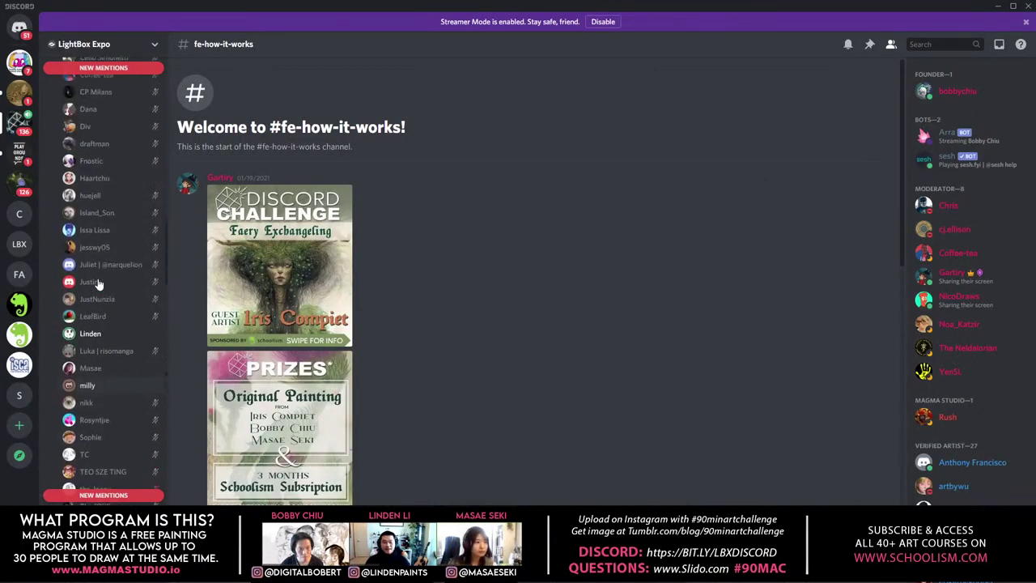
{"action": "scroll", "coordinate": [97, 282], "scroll_direction": "up", "scroll_amount": 4}
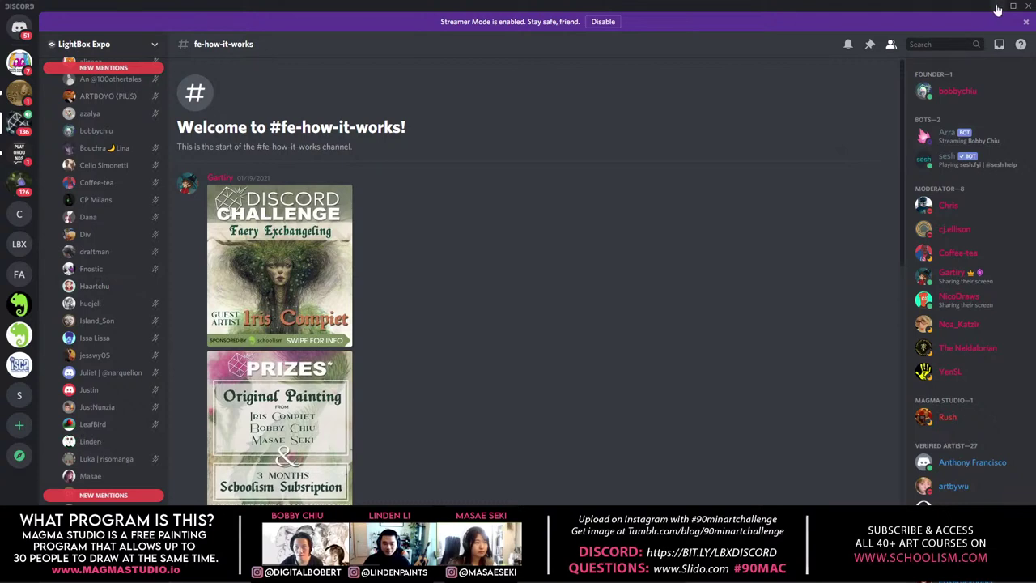
{"action": "left_click", "coordinate": [998, 8]}
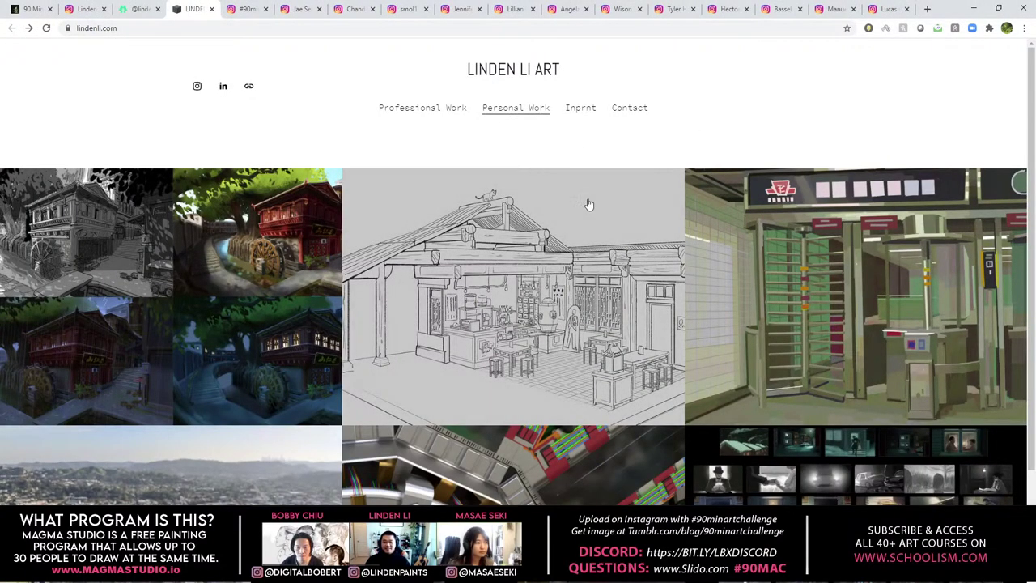
Step: Open the Once Were Brothers project in the personal work gallery and look through its color scripting boards
{"action": "scroll", "coordinate": [589, 205], "scroll_direction": "down", "scroll_amount": 2}
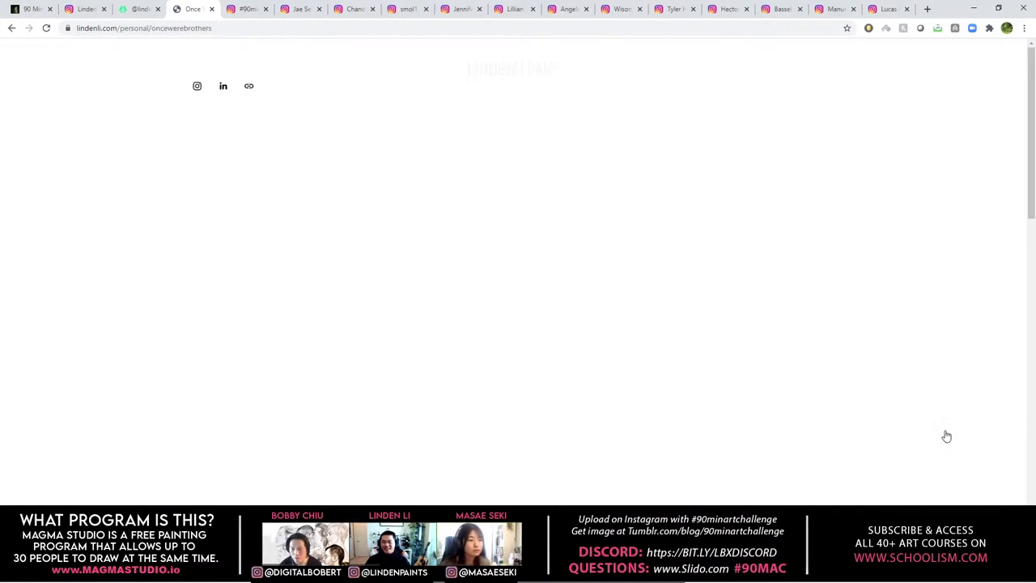
{"action": "scroll", "coordinate": [751, 392], "scroll_direction": "down", "scroll_amount": 2}
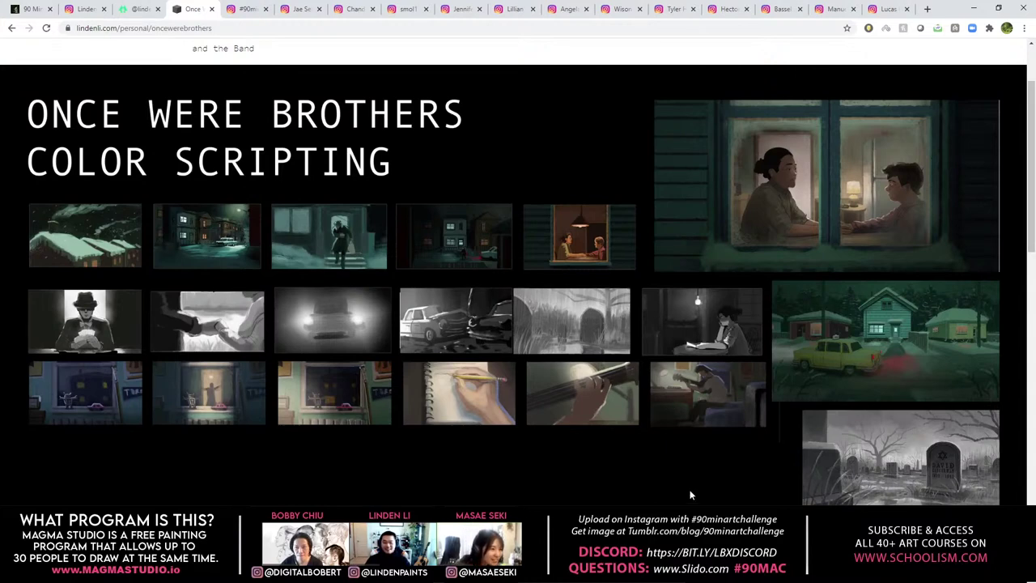
{"action": "scroll", "coordinate": [690, 495], "scroll_direction": "down", "scroll_amount": 7}
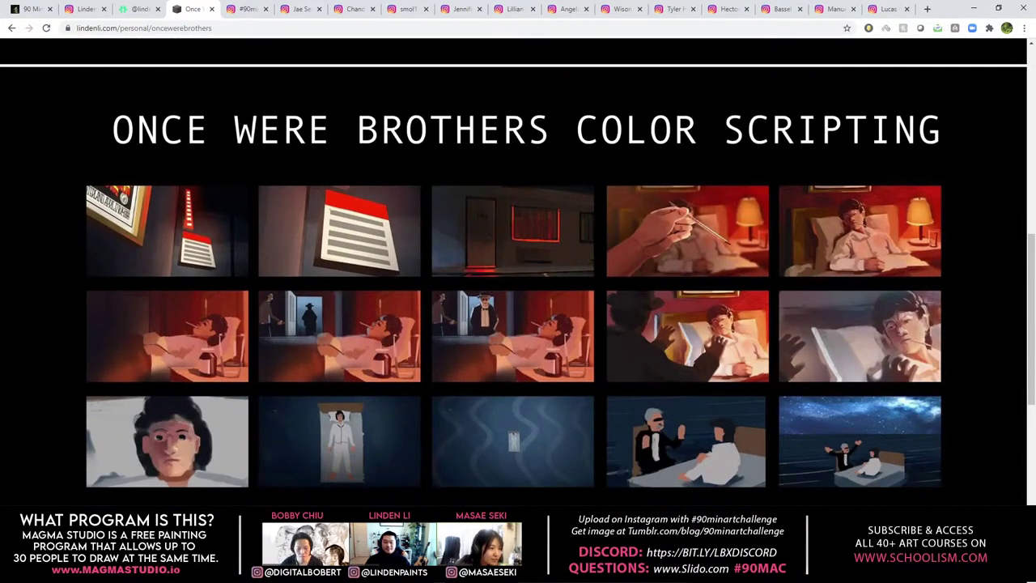
{"action": "scroll", "coordinate": [518, 308], "scroll_direction": "down", "scroll_amount": 6}
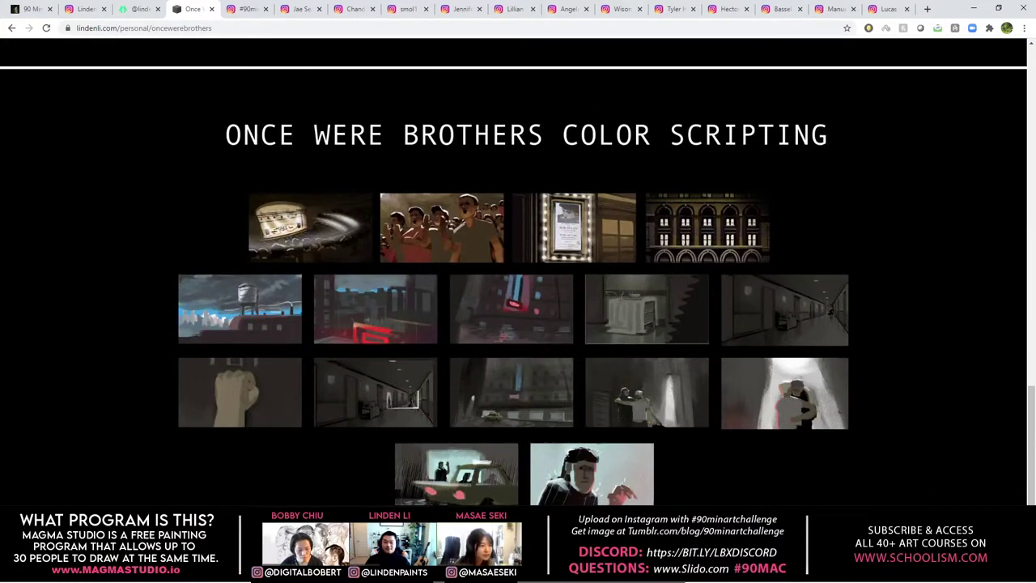
{"action": "scroll", "coordinate": [518, 308], "scroll_direction": "down", "scroll_amount": 1}
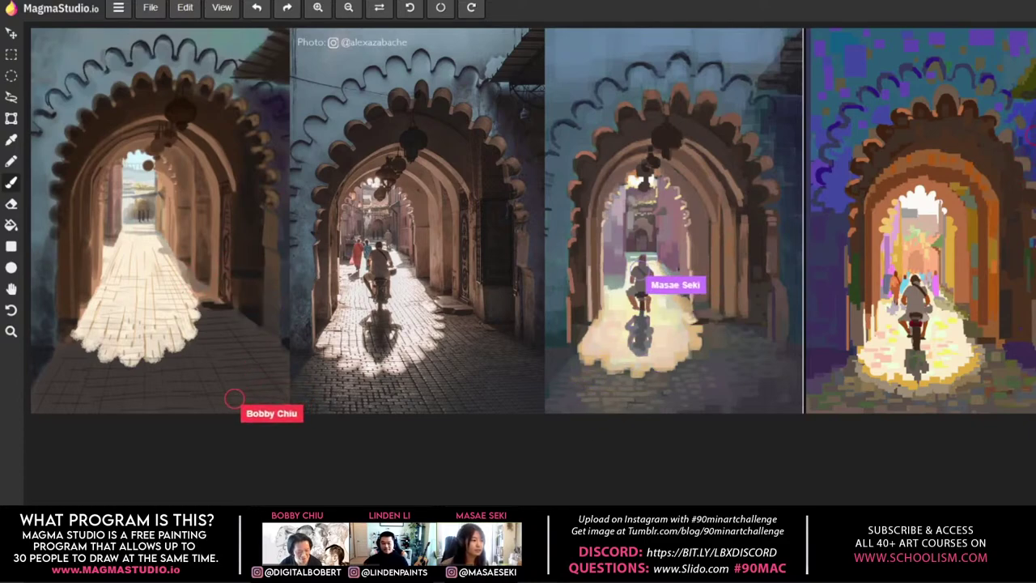
Step: Switch to the Schoolism site, open the Starting Your Journey course, and highlight the May 24, 2021 critiqued session date
{"action": "key", "text": "alt+Tab"}
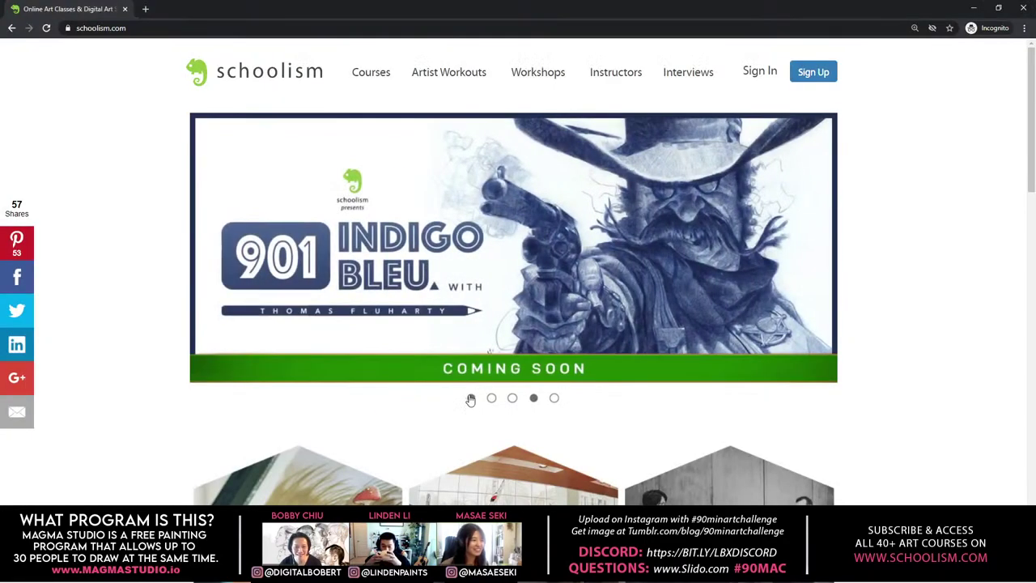
{"action": "left_click", "coordinate": [471, 398]}
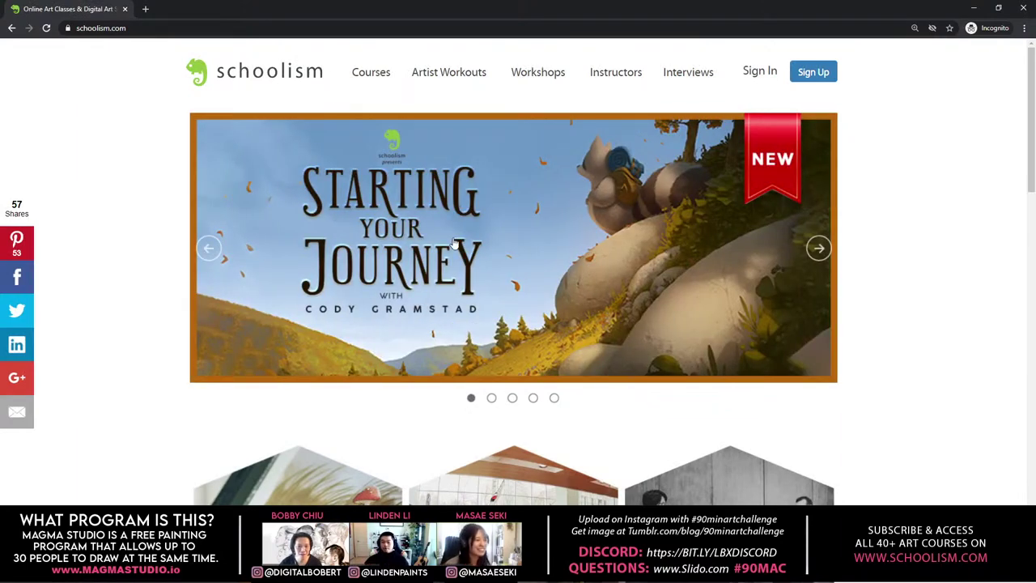
{"action": "left_click", "coordinate": [425, 242]}
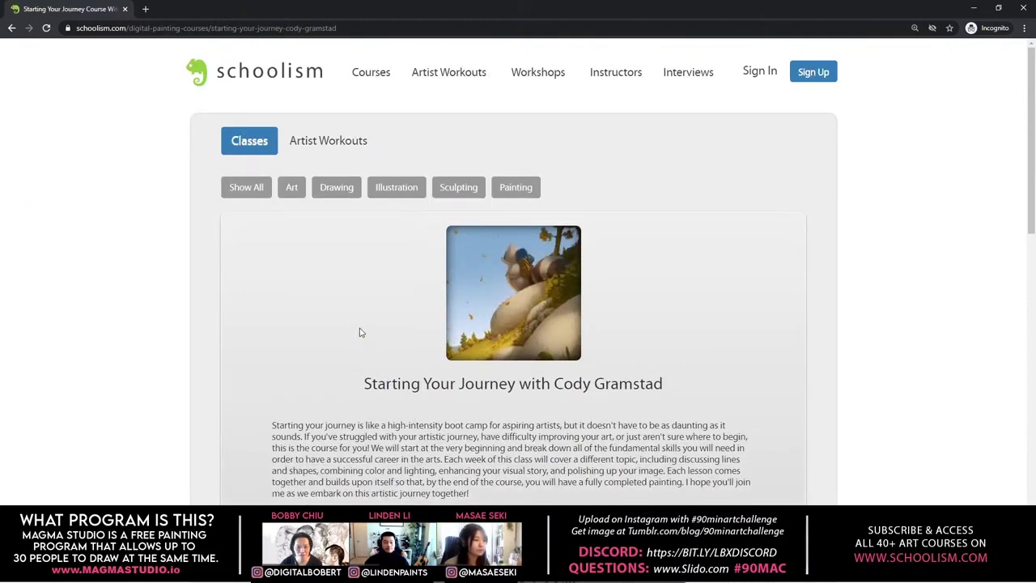
{"action": "scroll", "coordinate": [361, 332], "scroll_direction": "down", "scroll_amount": 6}
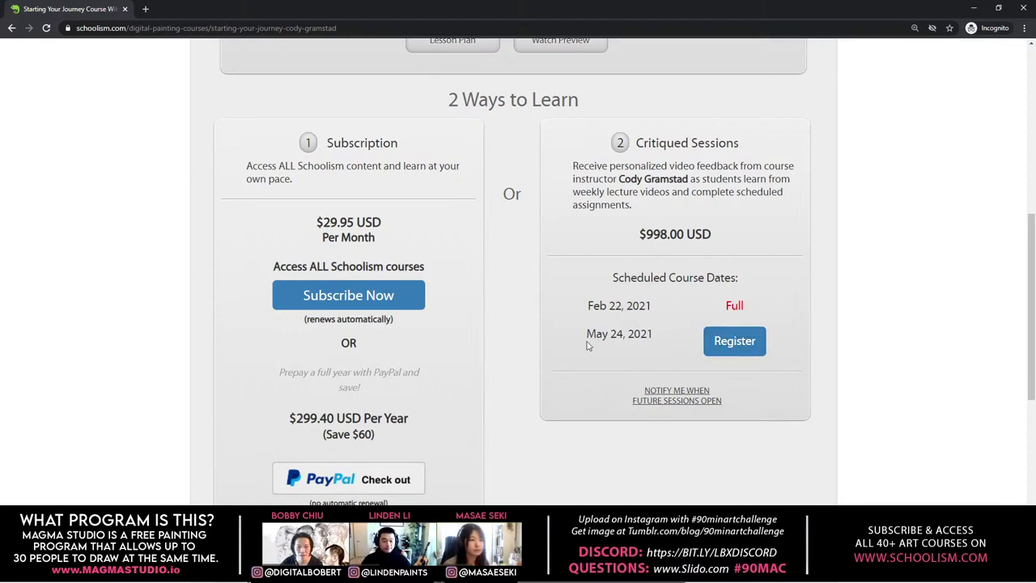
{"action": "left_click_drag", "start_coordinate": [588, 334], "coordinate": [648, 334]}
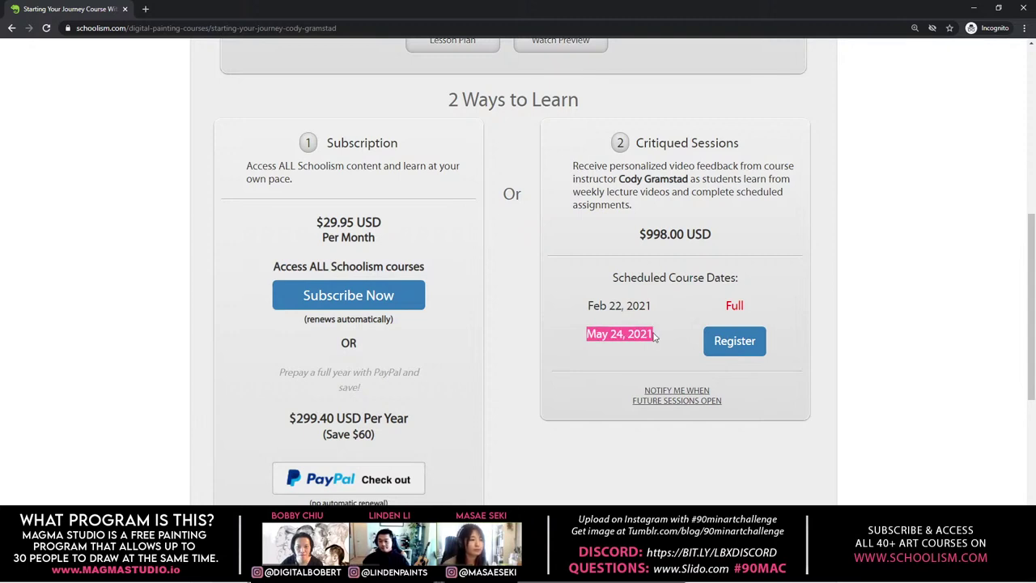
{"action": "left_click", "coordinate": [597, 338]}
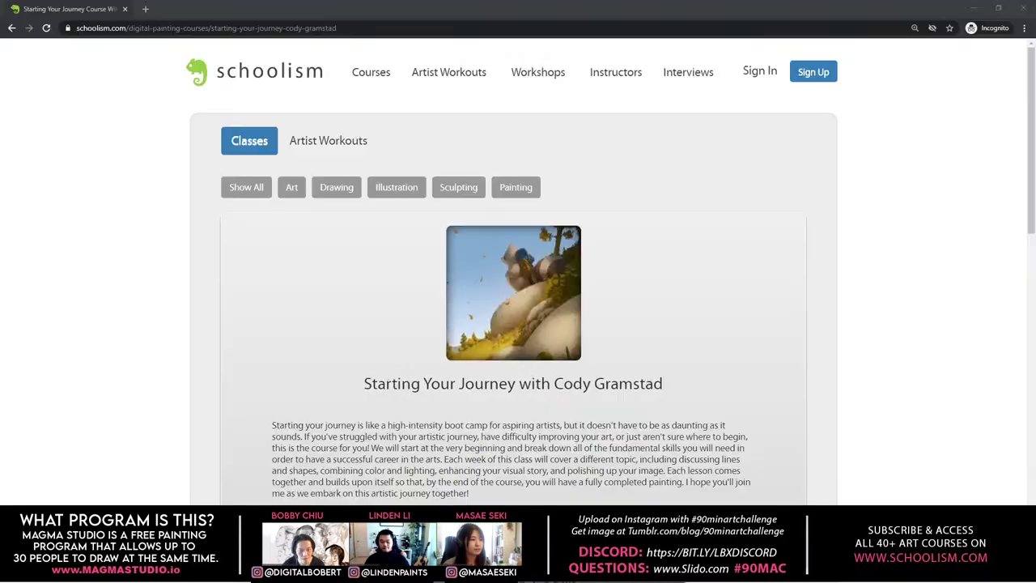
Step: Browse the Schoolism Classes catalogue and the Artist Workouts catalogue down to its Coming Soon section
{"action": "left_click", "coordinate": [263, 142]}
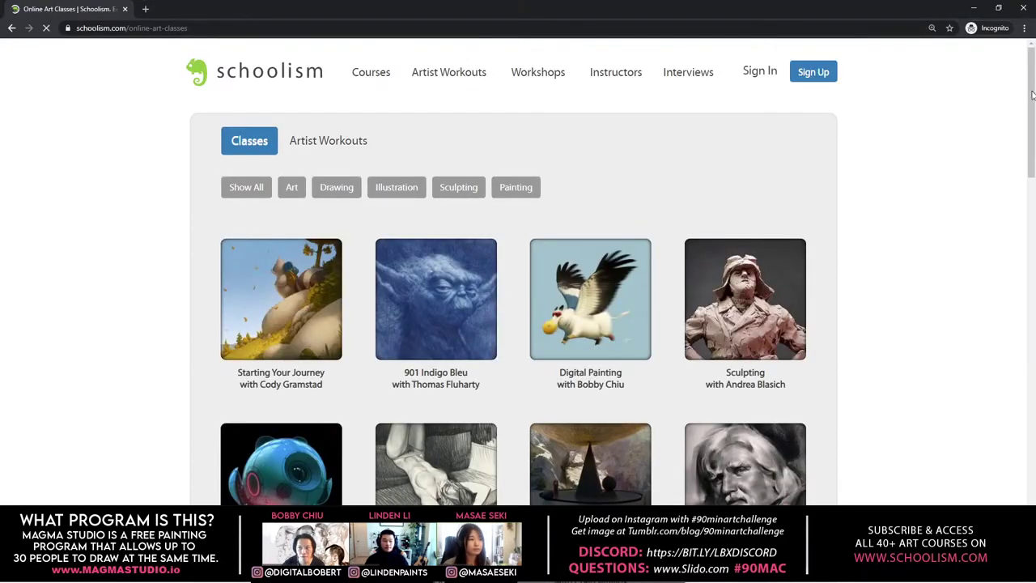
{"action": "mouse_move", "coordinate": [1026, 106]}
{"action": "left_mouse_down"}
{"action": "mouse_move", "coordinate": [1008, 315]}
{"action": "mouse_move", "coordinate": [1033, 427]}
{"action": "mouse_move", "coordinate": [1031, 103]}
{"action": "left_mouse_up"}
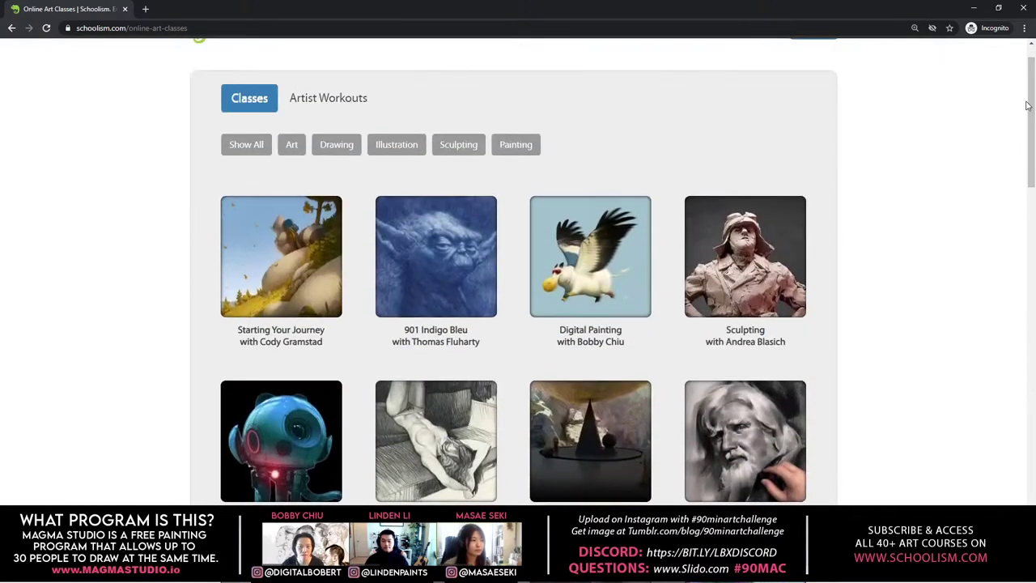
{"action": "scroll", "coordinate": [976, 198], "scroll_direction": "up", "scroll_amount": 1}
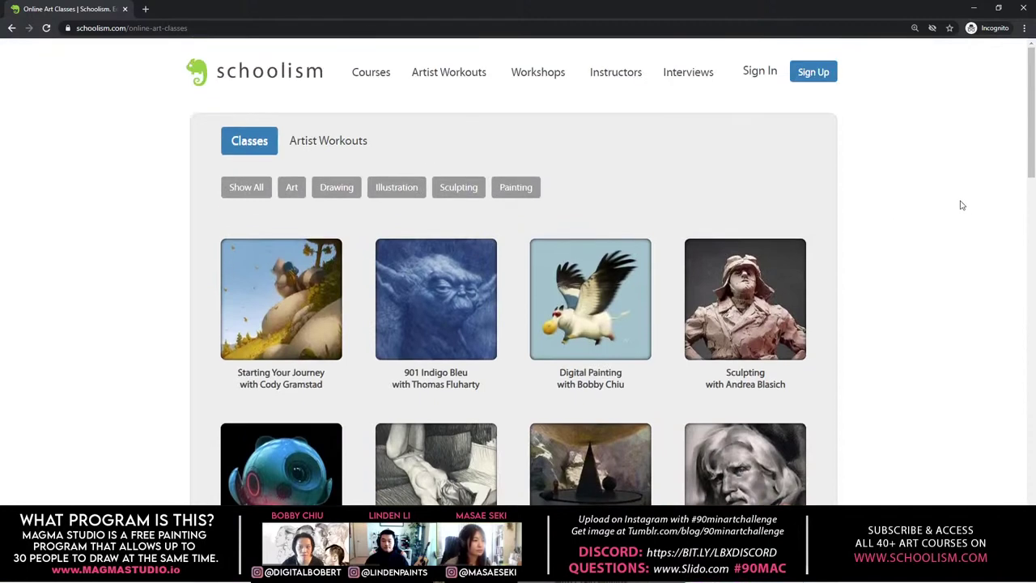
{"action": "left_click", "coordinate": [341, 143]}
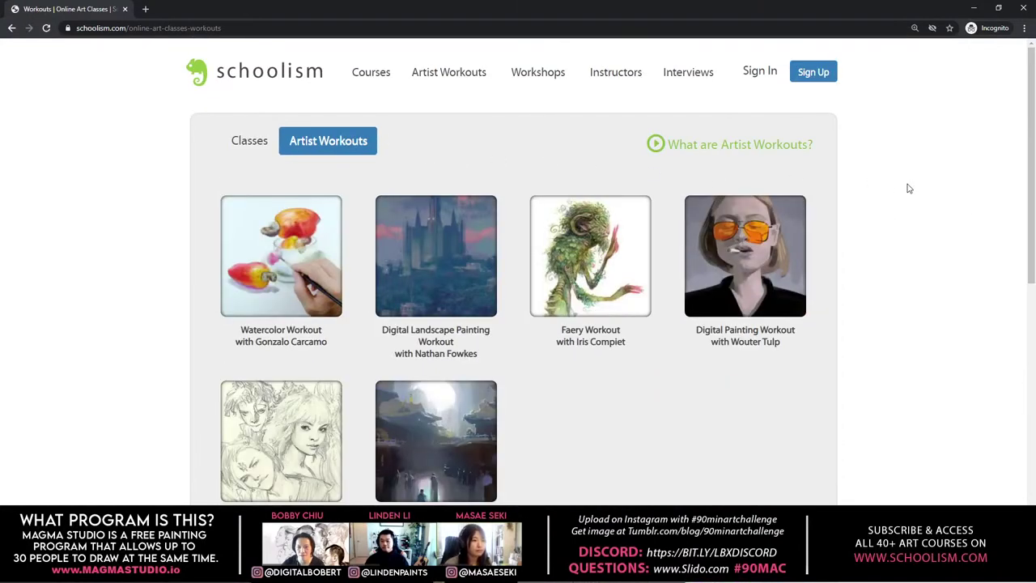
{"action": "scroll", "coordinate": [908, 189], "scroll_direction": "down", "scroll_amount": 3}
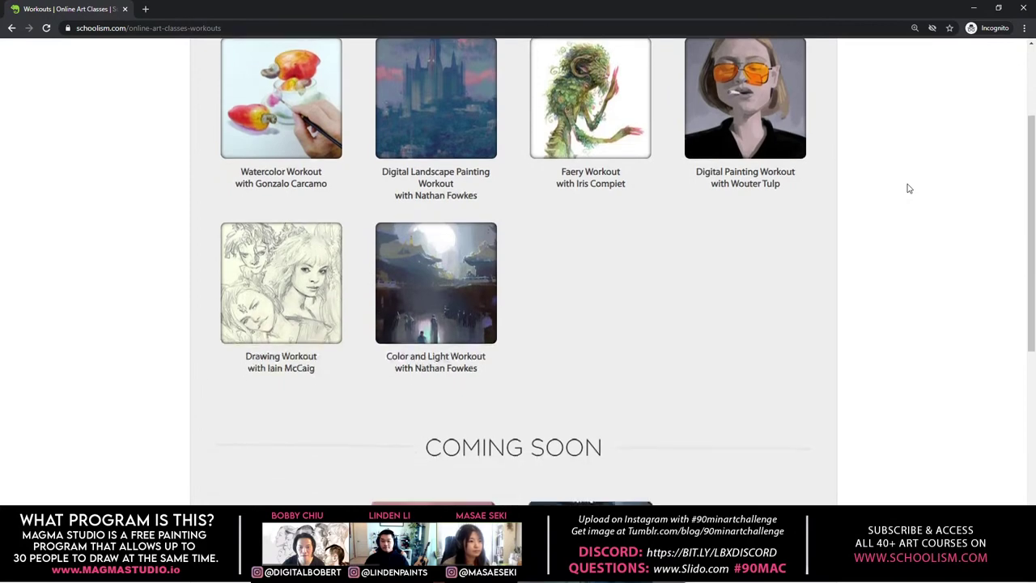
{"action": "scroll", "coordinate": [908, 188], "scroll_direction": "up", "scroll_amount": 2}
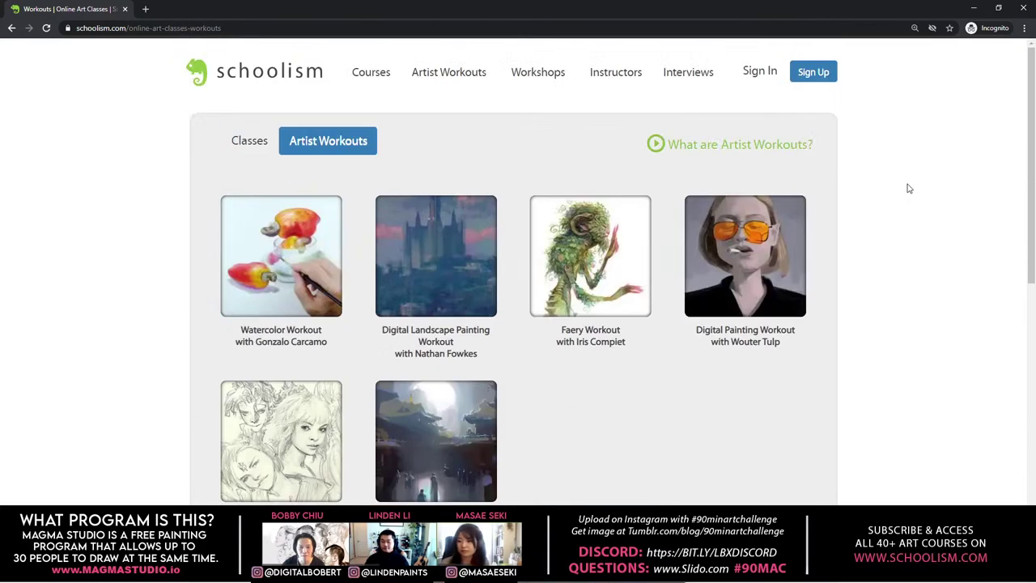
{"action": "scroll", "coordinate": [908, 189], "scroll_direction": "down", "scroll_amount": 4}
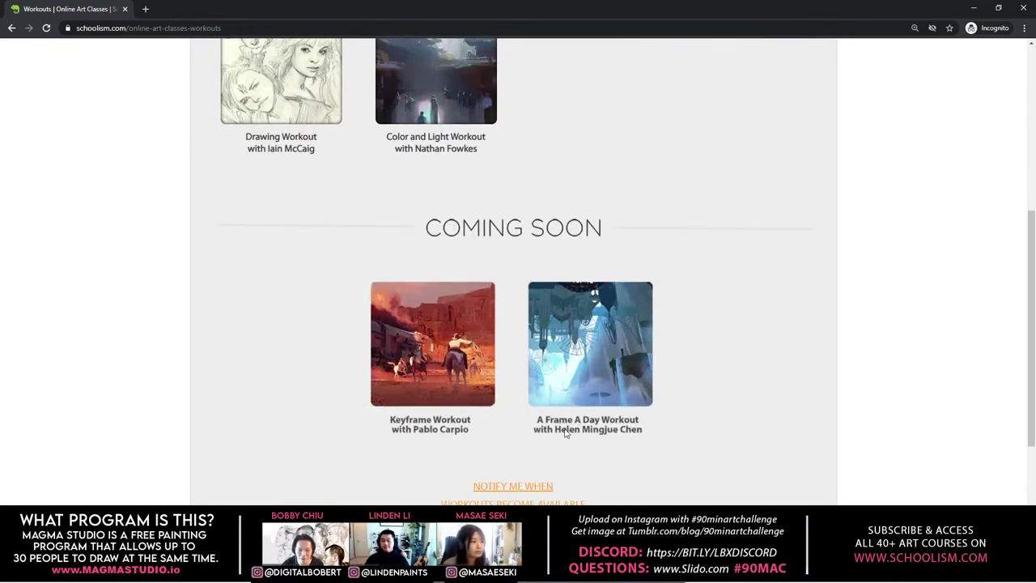
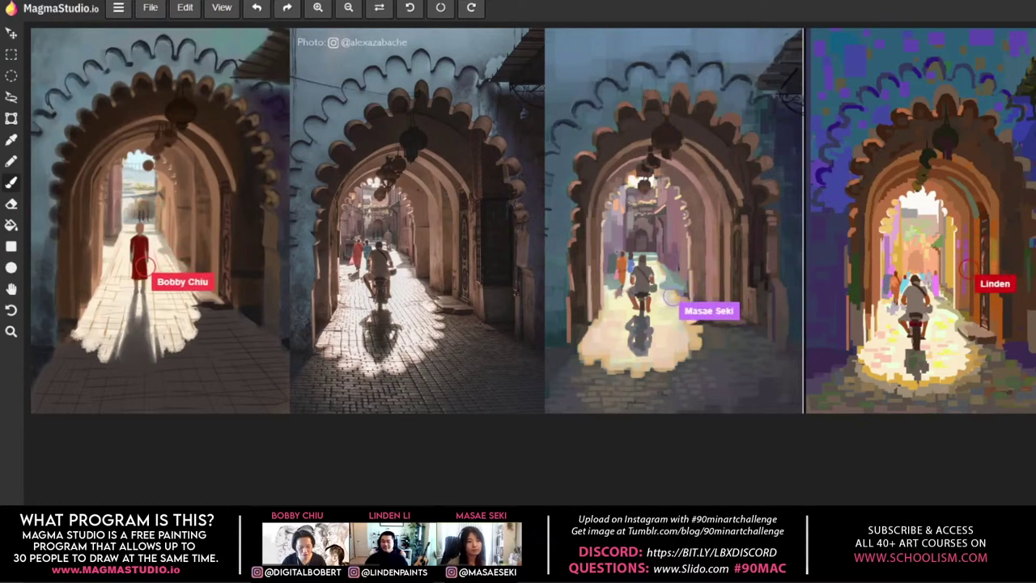
Step: Switch to the guest painter's 271/365 Instagram post and point out its #heavypaint hashtag
{"action": "key", "text": "alt+Tab"}
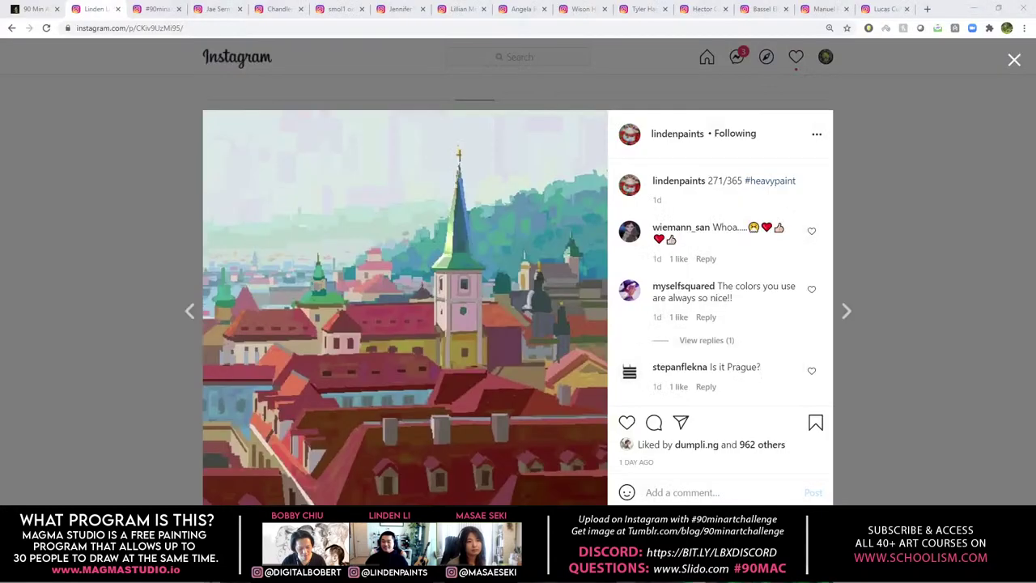
{"action": "double_click", "coordinate": [711, 180]}
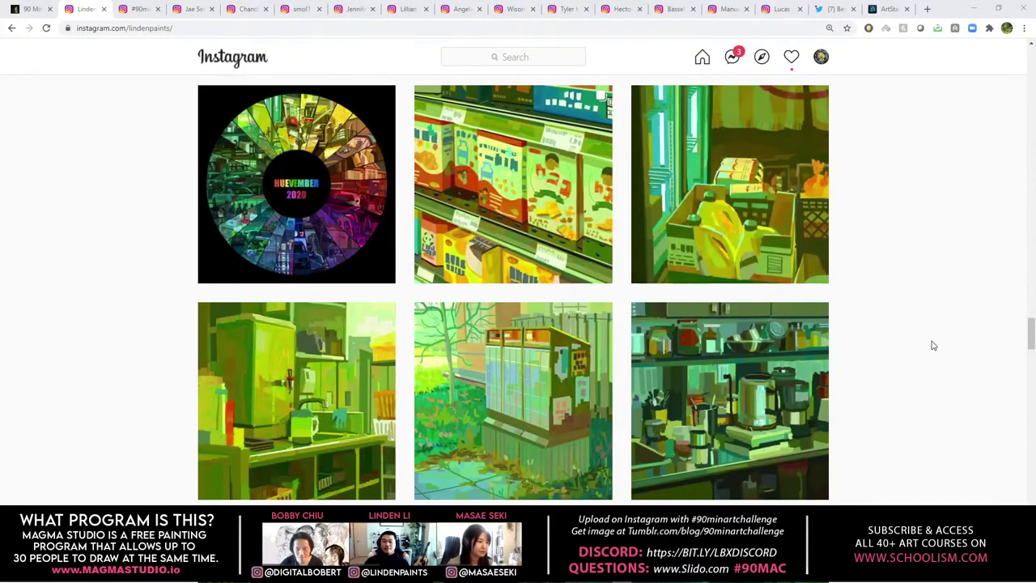
Step: Open the Huevember 2020 color wheel post and page through the daily challenge paintings back to post 192/365
{"action": "left_click", "coordinate": [381, 232]}
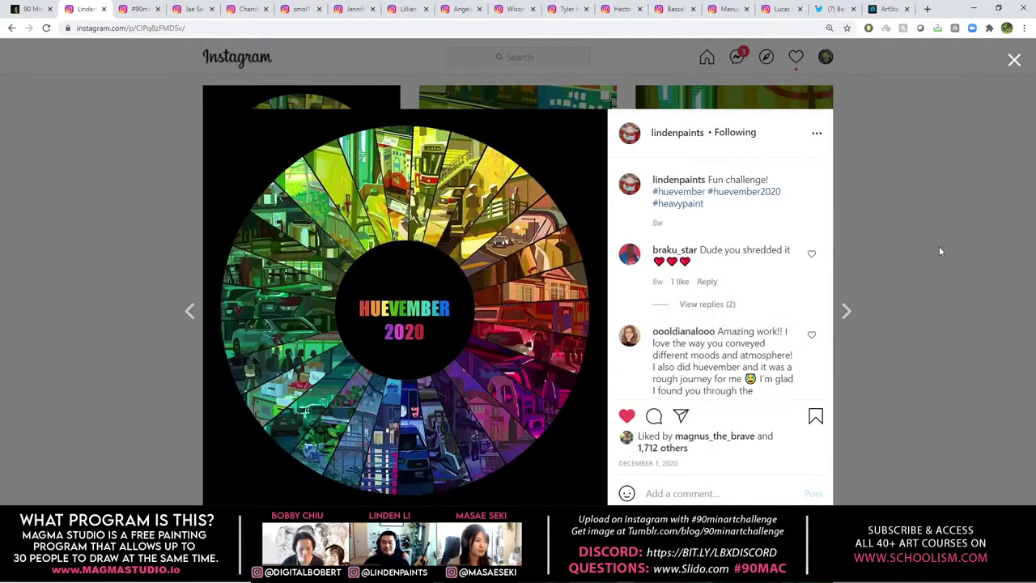
{"action": "left_click", "coordinate": [846, 311]}
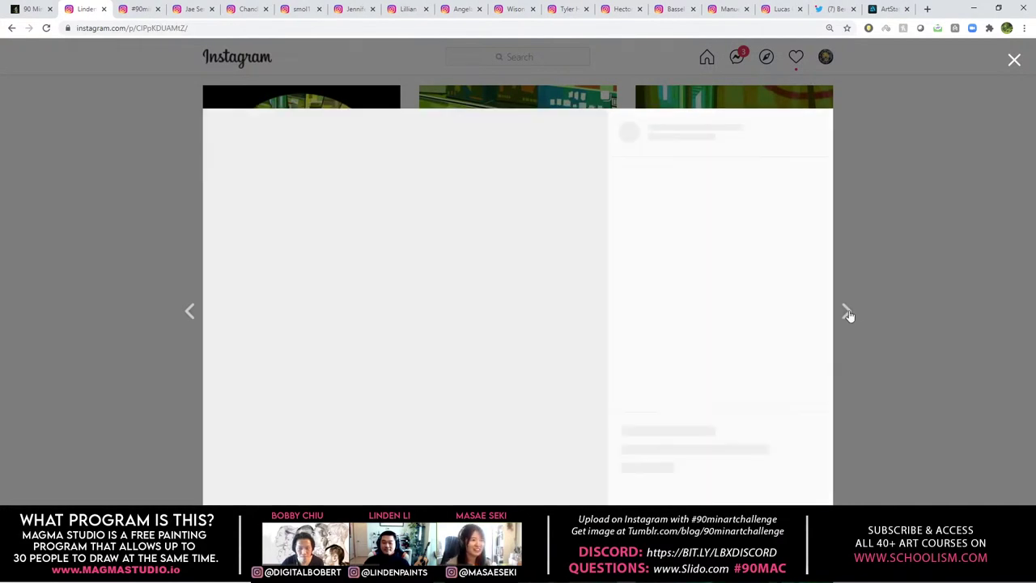
{"action": "left_click", "coordinate": [847, 313]}
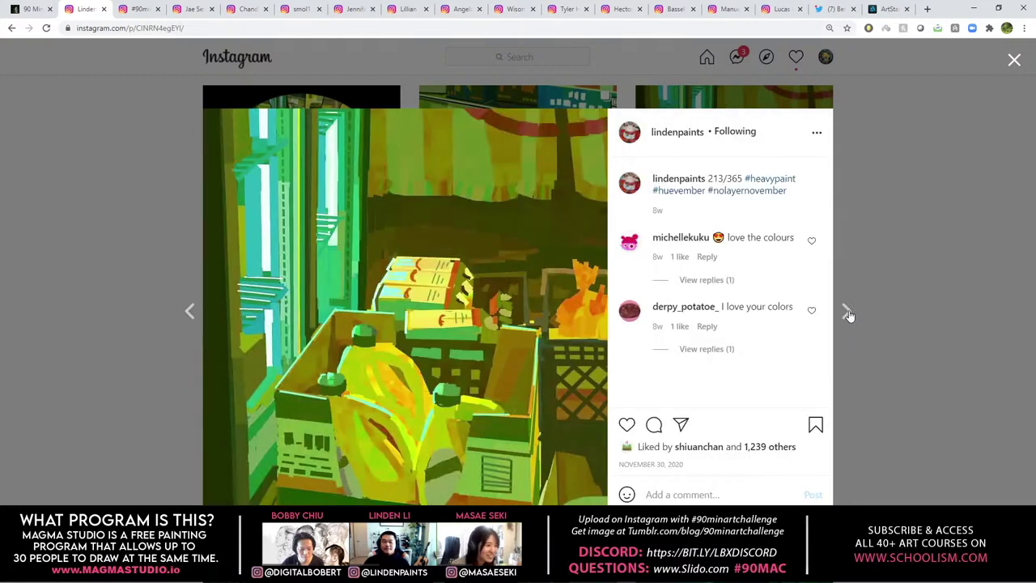
{"action": "left_click", "coordinate": [847, 313]}
{"action": "left_click", "coordinate": [847, 313]}
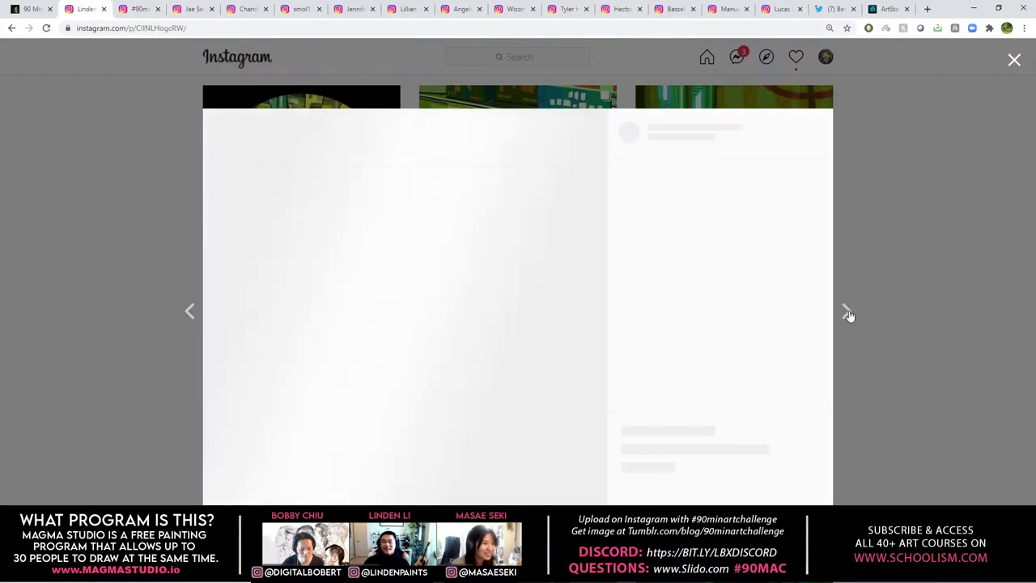
{"action": "left_click", "coordinate": [847, 313]}
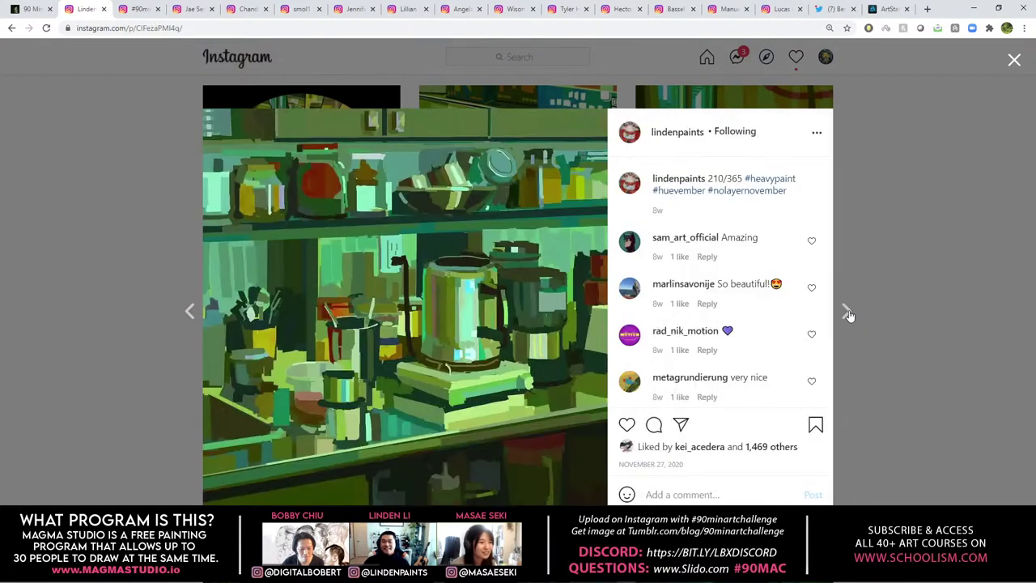
{"action": "left_click", "coordinate": [848, 314]}
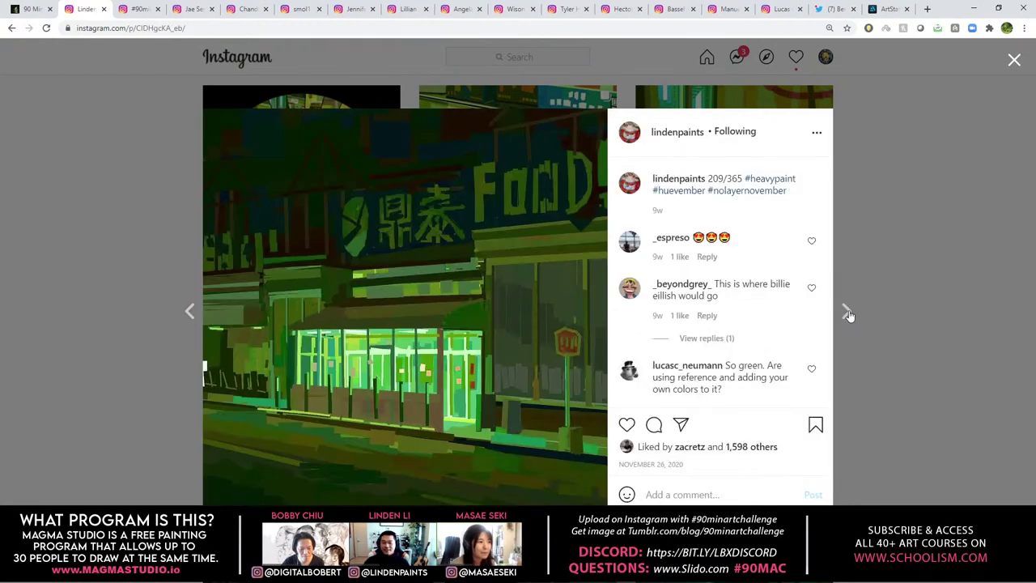
{"action": "left_click", "coordinate": [848, 314]}
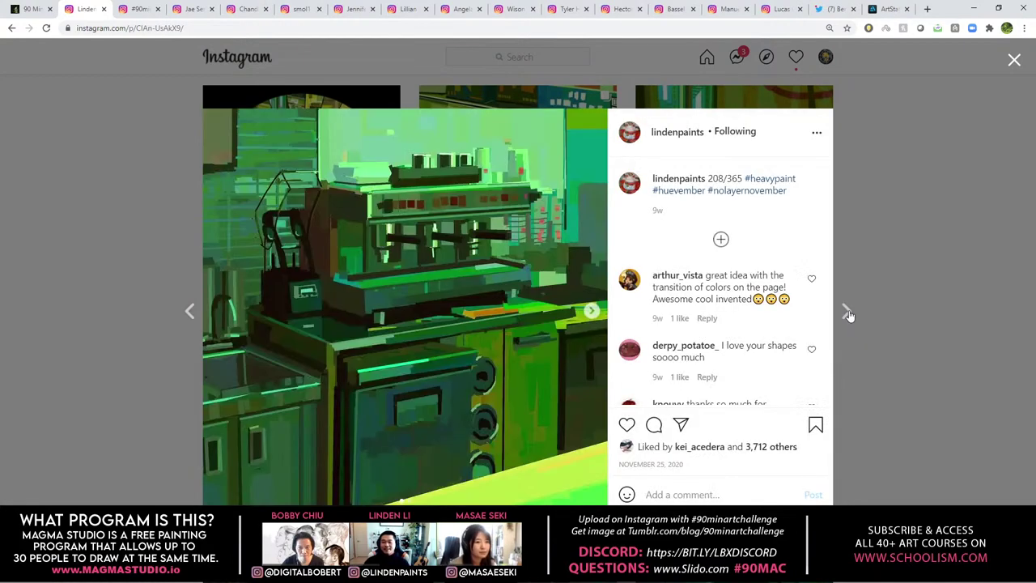
{"action": "left_click", "coordinate": [847, 314]}
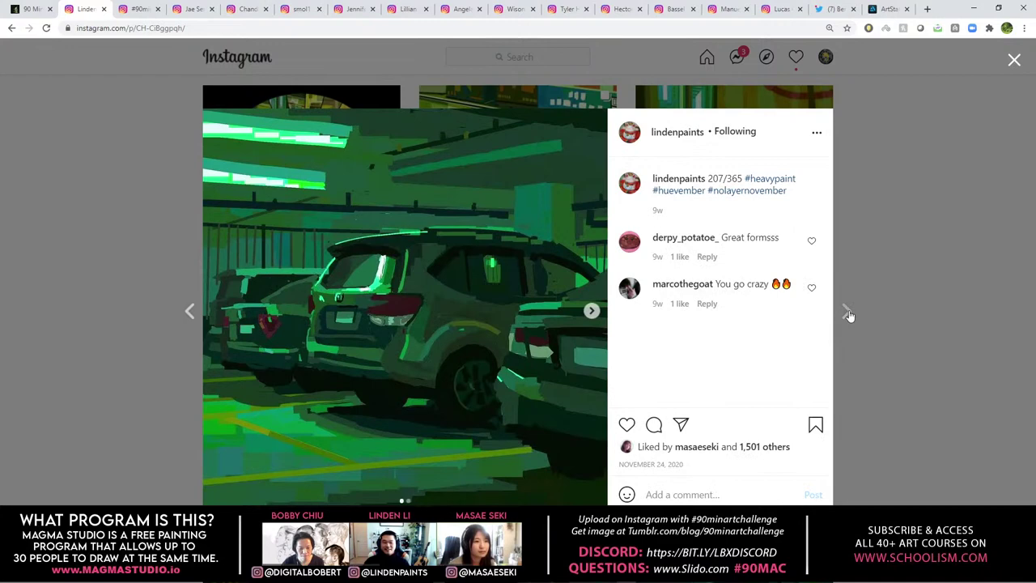
{"action": "left_click", "coordinate": [848, 314]}
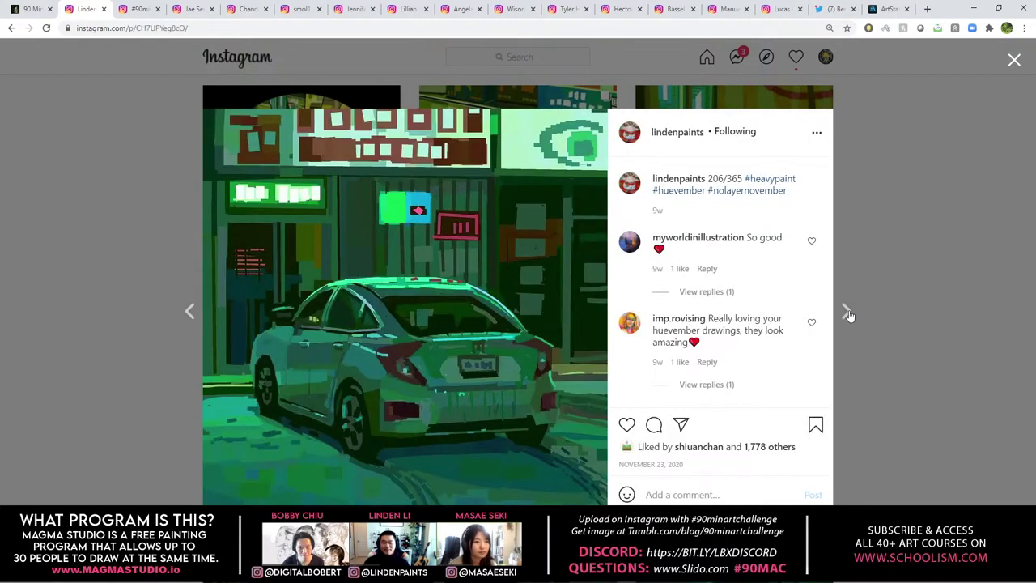
{"action": "left_click", "coordinate": [848, 314]}
{"action": "left_click", "coordinate": [847, 314]}
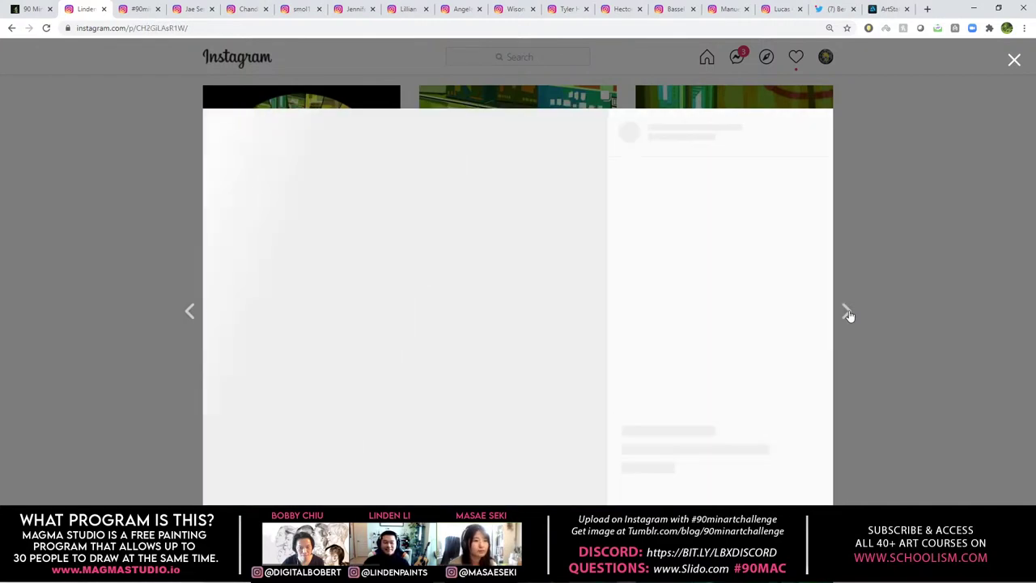
{"action": "left_click", "coordinate": [848, 314]}
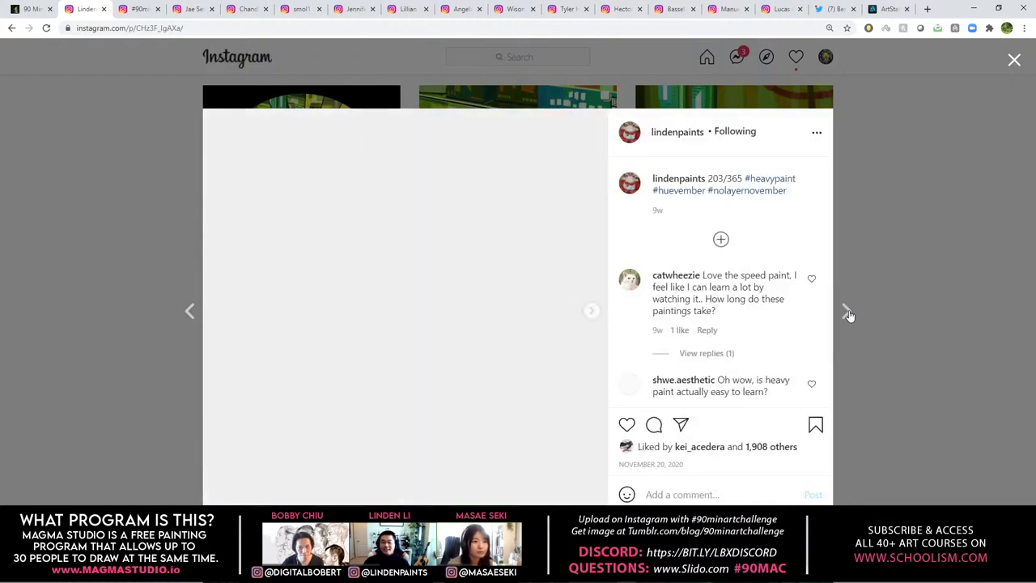
{"action": "left_click", "coordinate": [848, 314]}
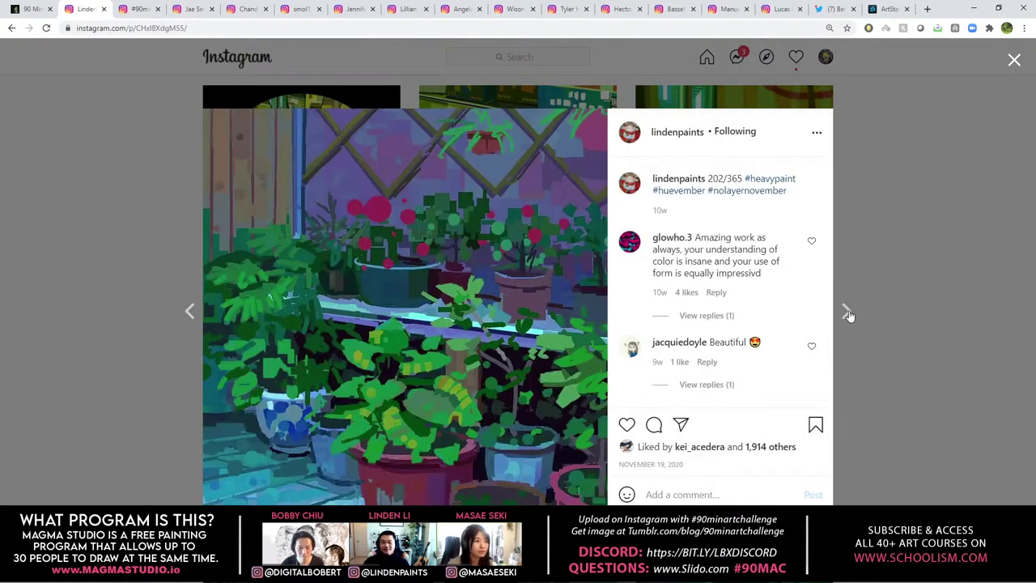
{"action": "left_click", "coordinate": [848, 314]}
{"action": "left_click", "coordinate": [847, 314]}
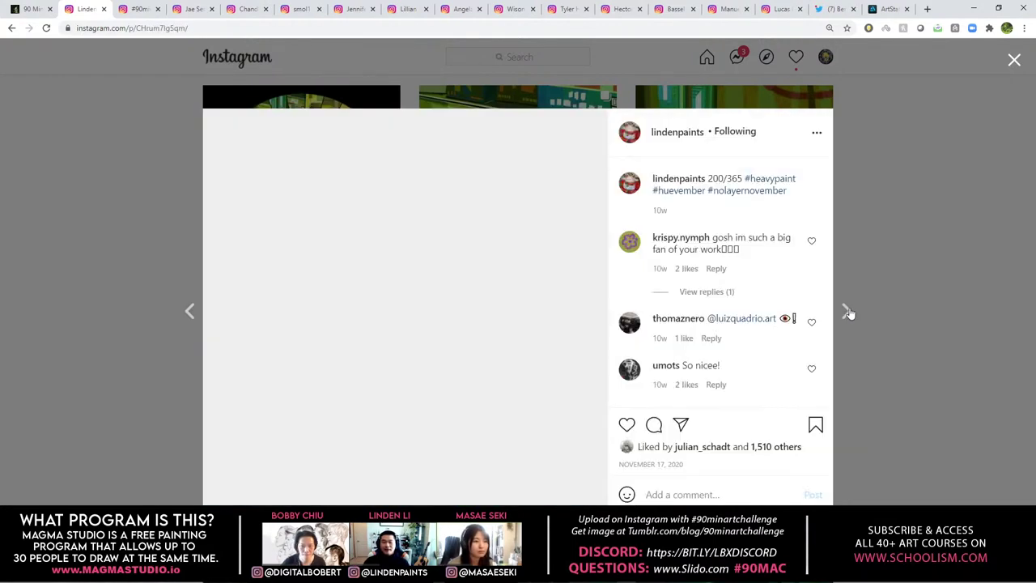
{"action": "left_click", "coordinate": [847, 314]}
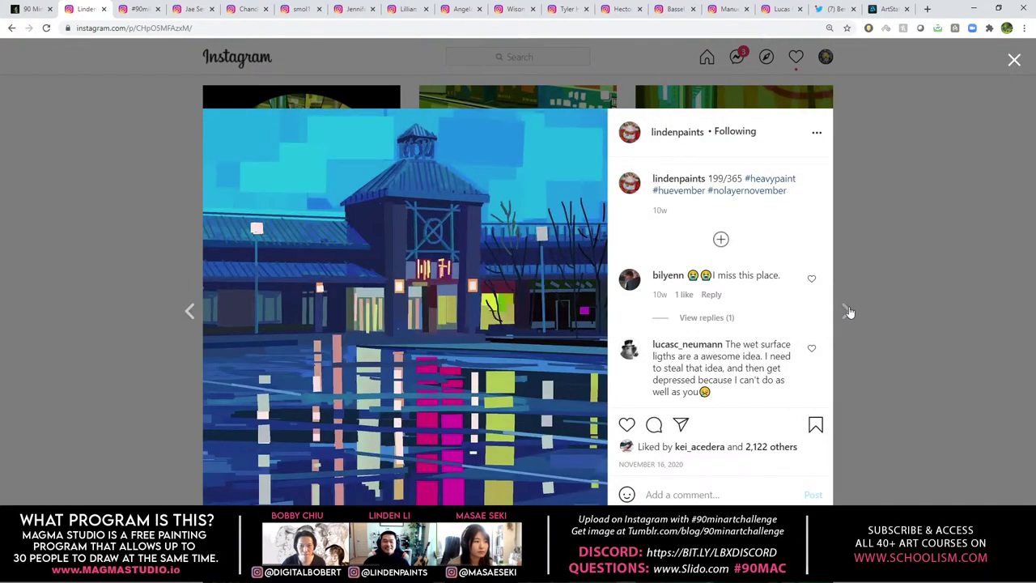
{"action": "left_click", "coordinate": [848, 312]}
{"action": "left_click", "coordinate": [847, 312]}
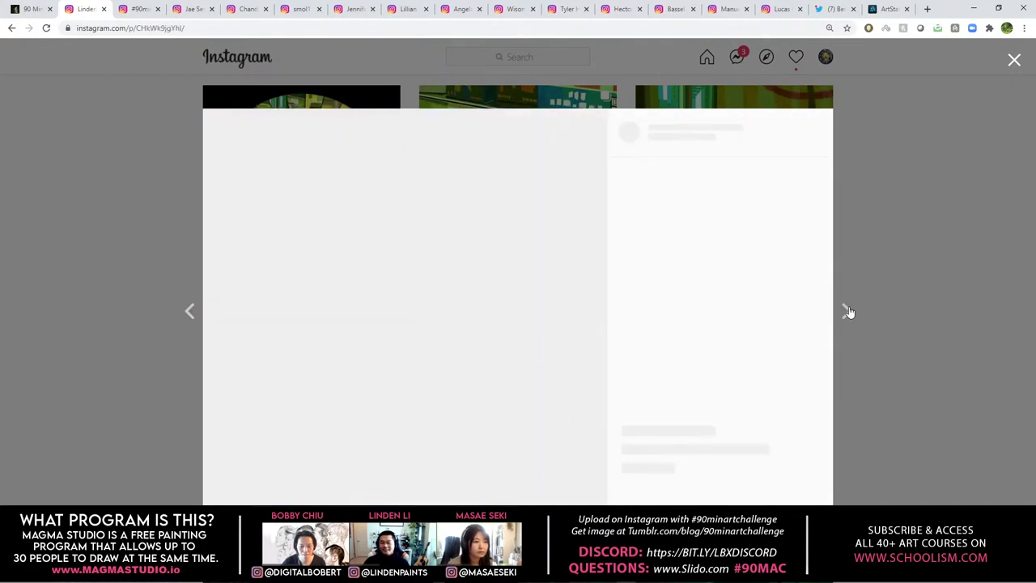
{"action": "left_click", "coordinate": [848, 312]}
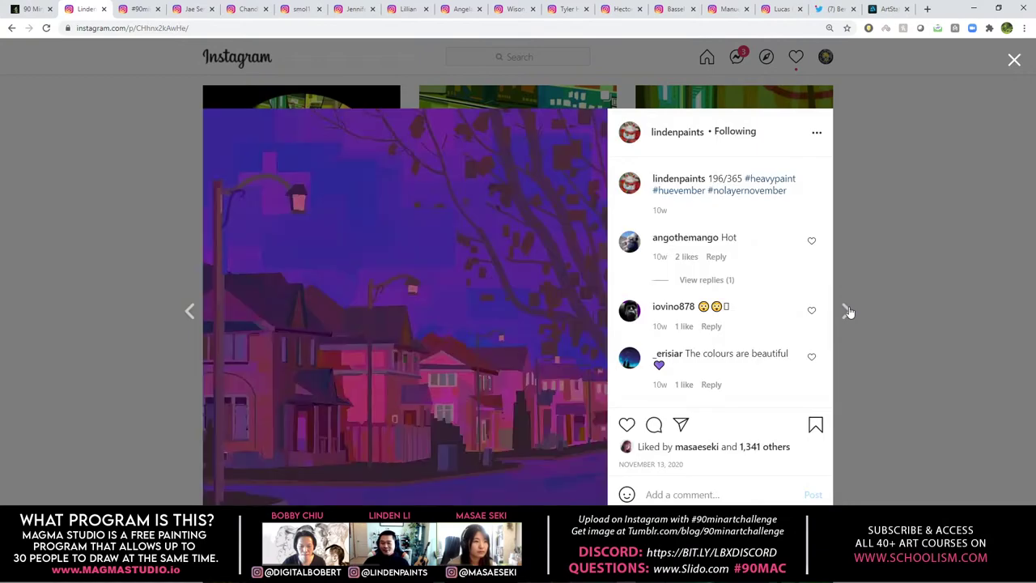
{"action": "left_click", "coordinate": [848, 312]}
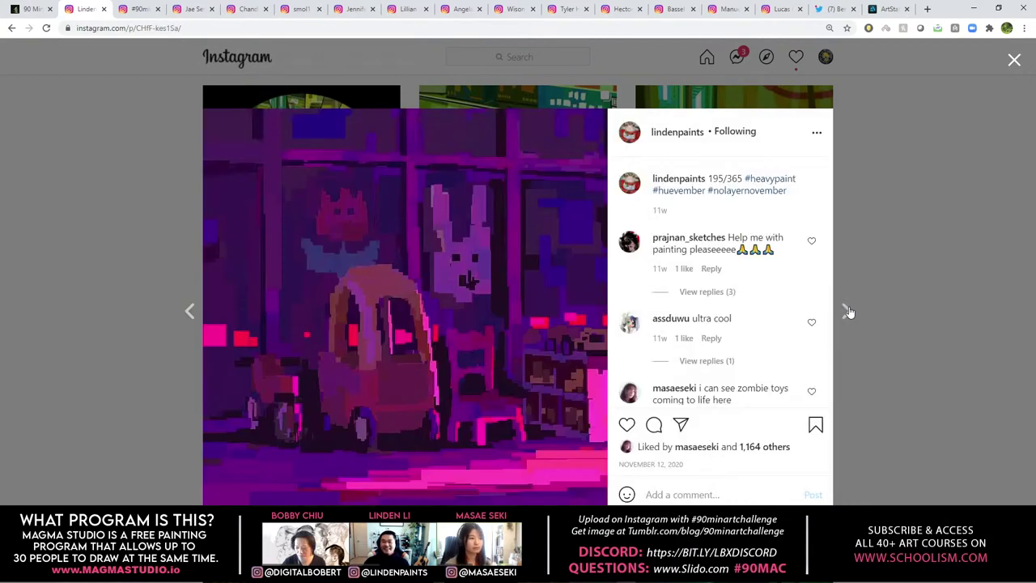
{"action": "left_click", "coordinate": [847, 312]}
{"action": "left_click", "coordinate": [847, 313]}
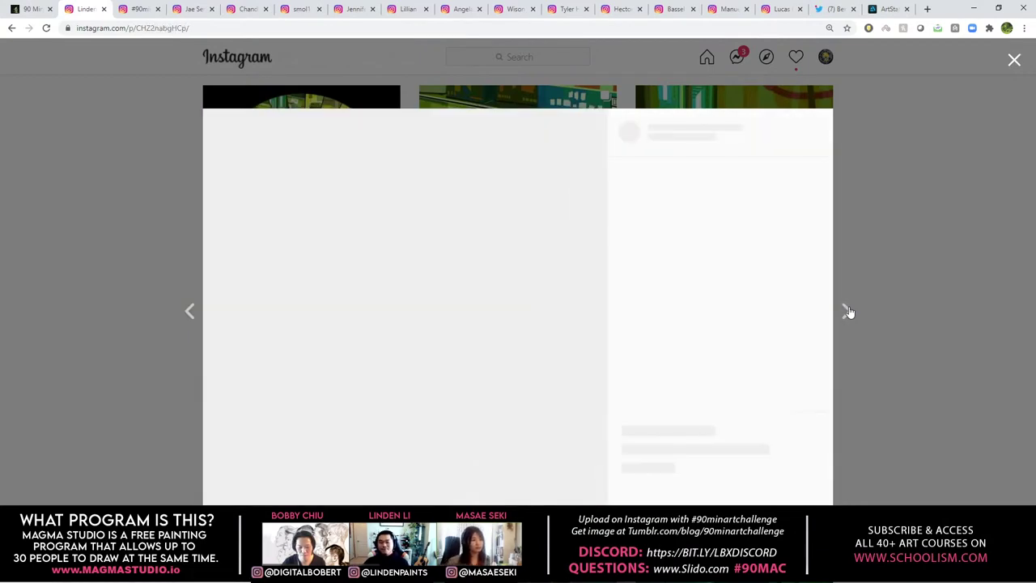
{"action": "left_click", "coordinate": [847, 312]}
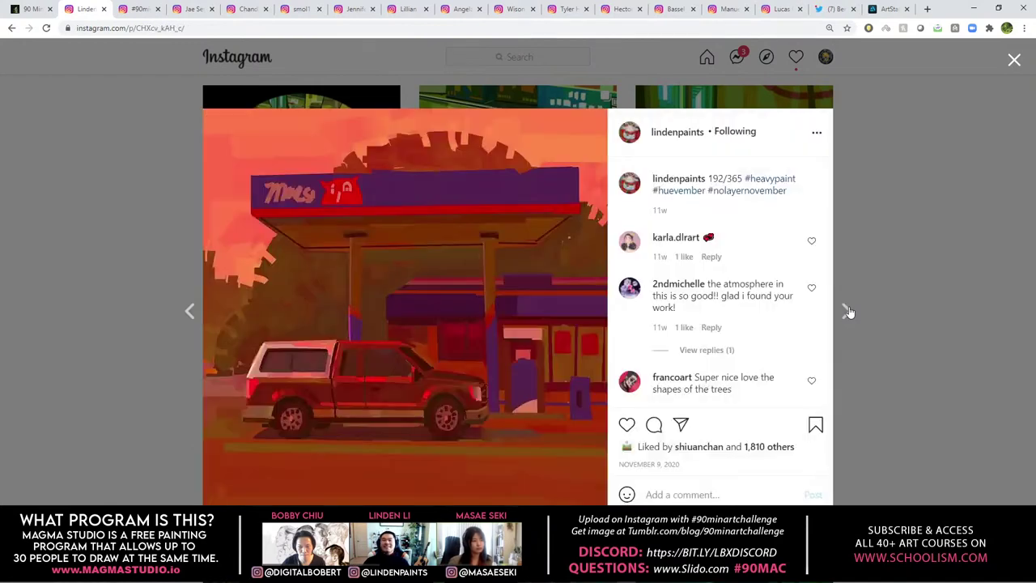
Step: Page back through the Huevember daily paintings from post 191/365 to the streetcar painting, post 185/365
{"action": "left_click", "coordinate": [847, 313]}
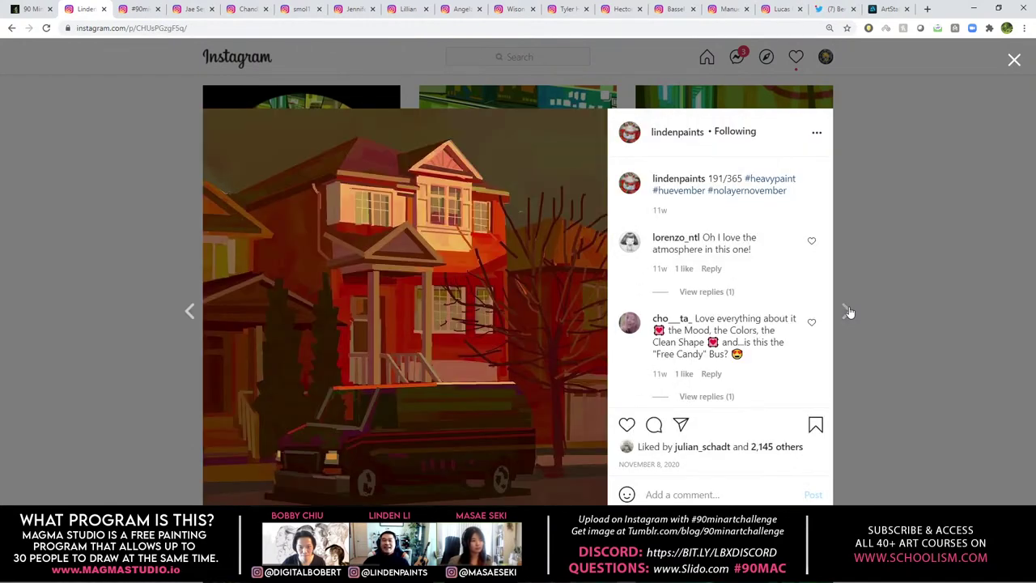
{"action": "left_click", "coordinate": [847, 312]}
{"action": "left_click", "coordinate": [848, 312]}
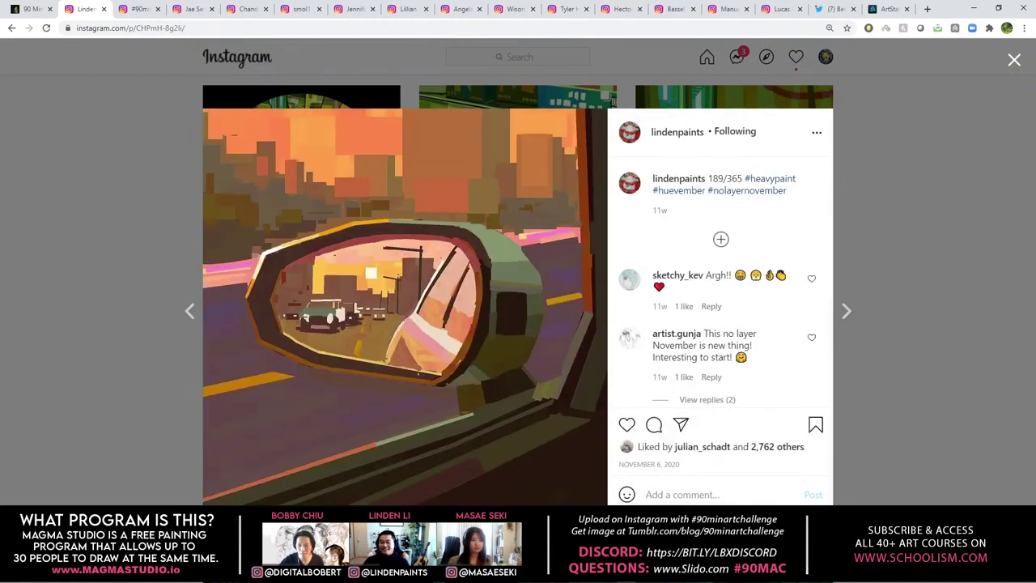
{"action": "left_click", "coordinate": [847, 312]}
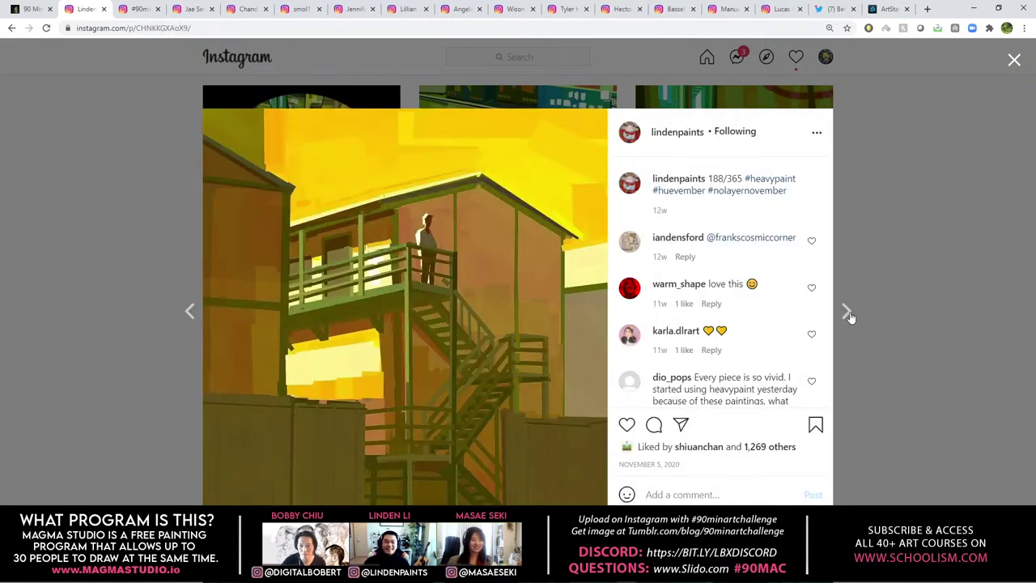
{"action": "left_click", "coordinate": [848, 313]}
{"action": "left_click", "coordinate": [847, 313]}
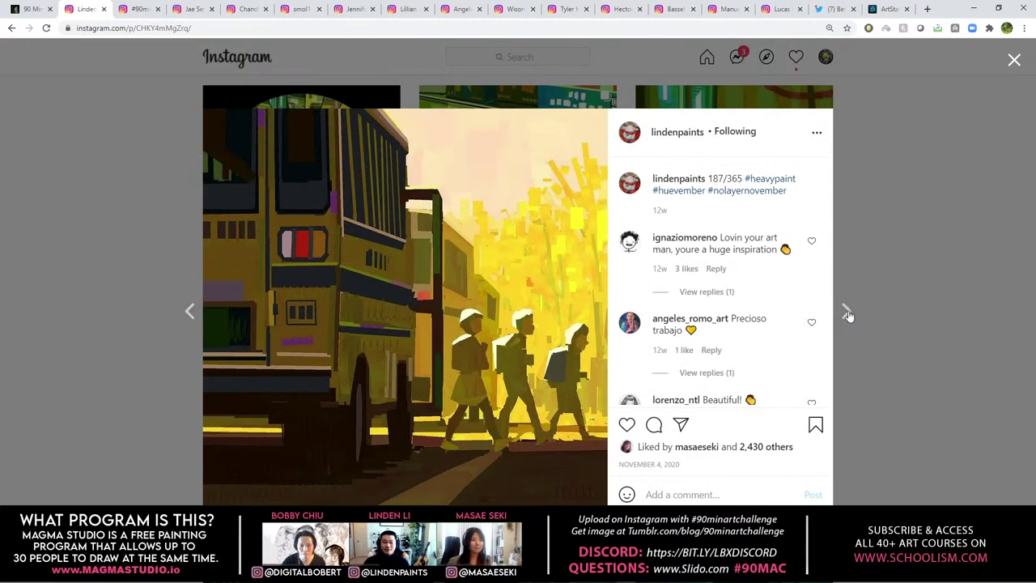
{"action": "left_click", "coordinate": [847, 313]}
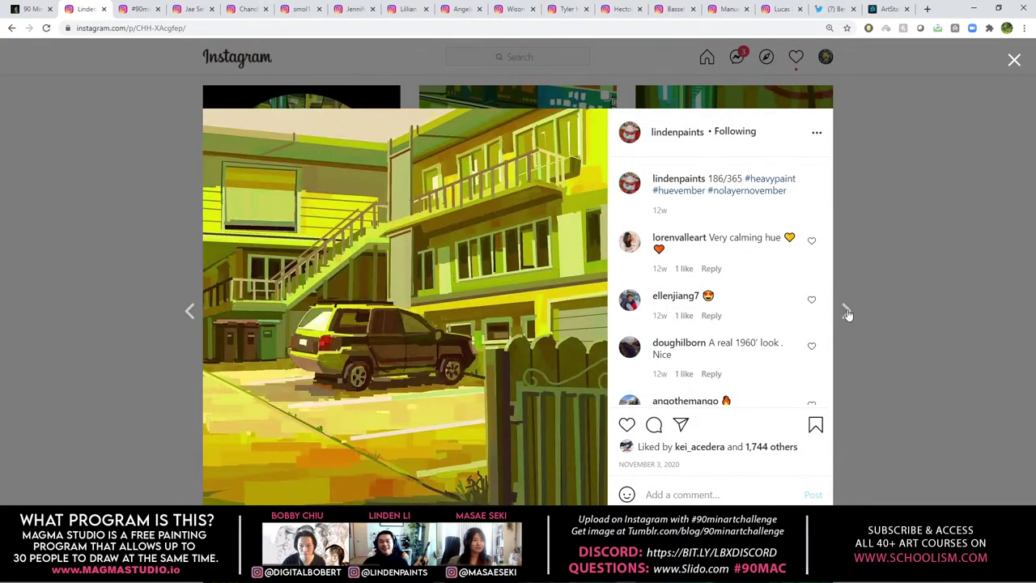
{"action": "left_click", "coordinate": [848, 314]}
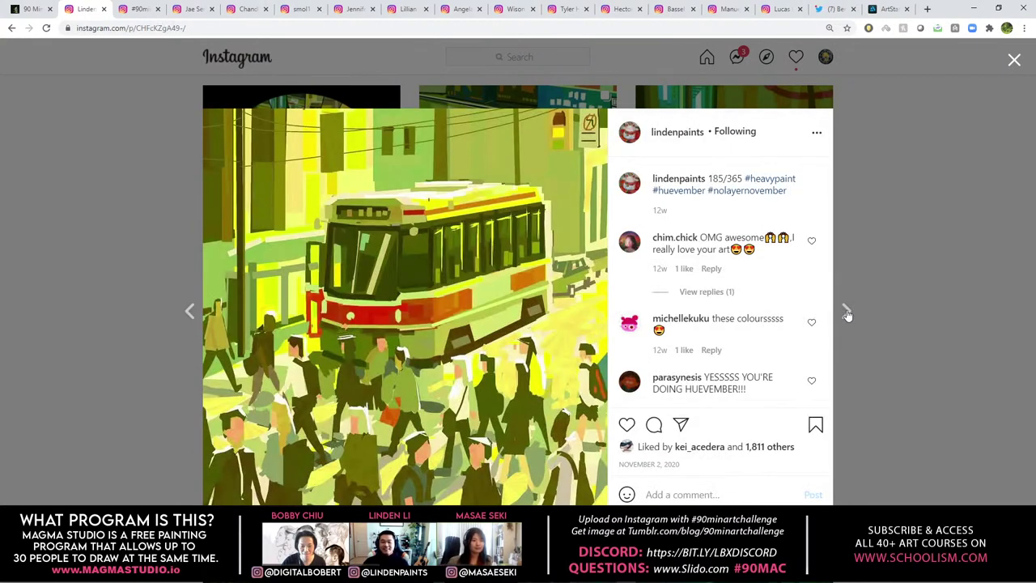
Step: Page back to the 184/365 Halloween #spooktober post and return toward the Huevember paintings
{"action": "left_click", "coordinate": [847, 314]}
{"action": "left_click", "coordinate": [847, 314]}
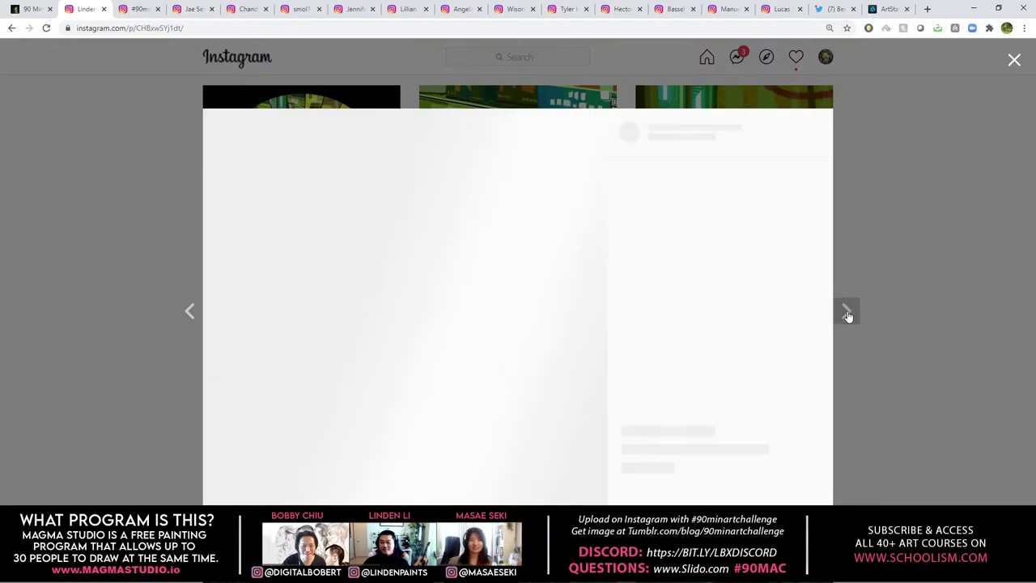
{"action": "left_click", "coordinate": [847, 314]}
{"action": "left_click", "coordinate": [190, 314]}
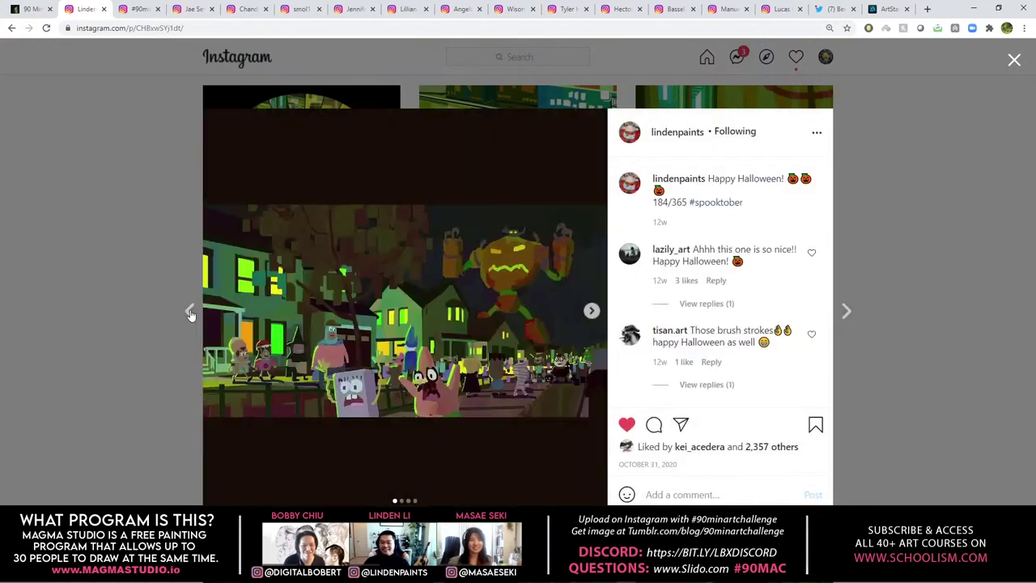
{"action": "left_click", "coordinate": [190, 314]}
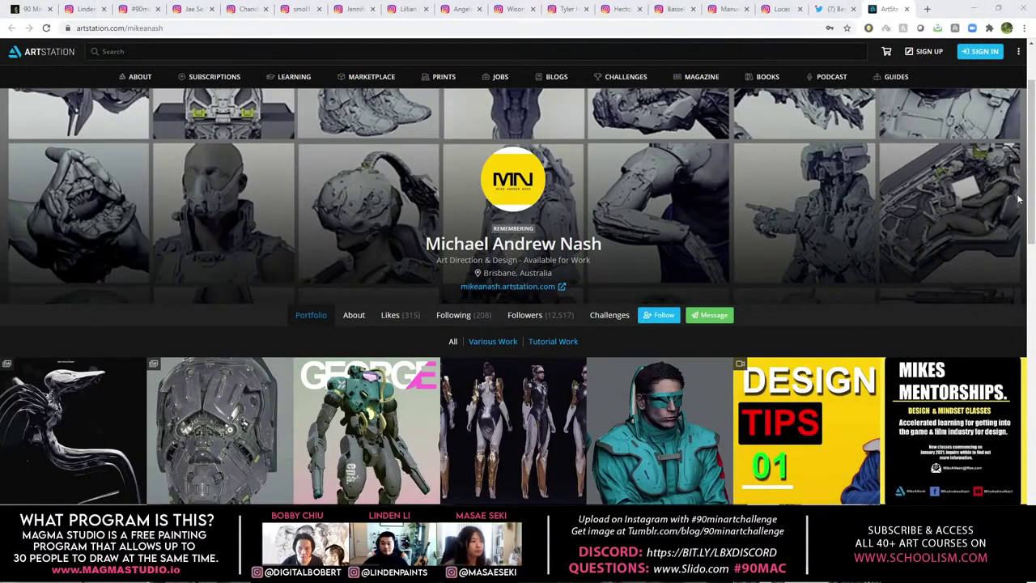
Step: View the late artist's ArtStation portfolio and the January 21 and 26 tribute tweets on Twitter, ending on the portfolio
{"action": "left_click_drag", "start_coordinate": [1031, 191], "coordinate": [1032, 199]}
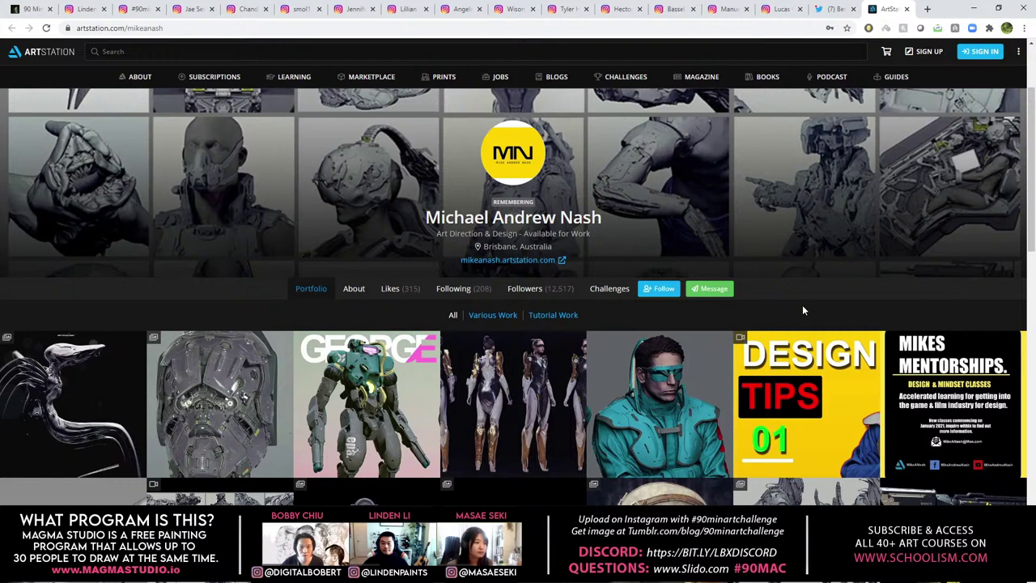
{"action": "left_click", "coordinate": [834, 8]}
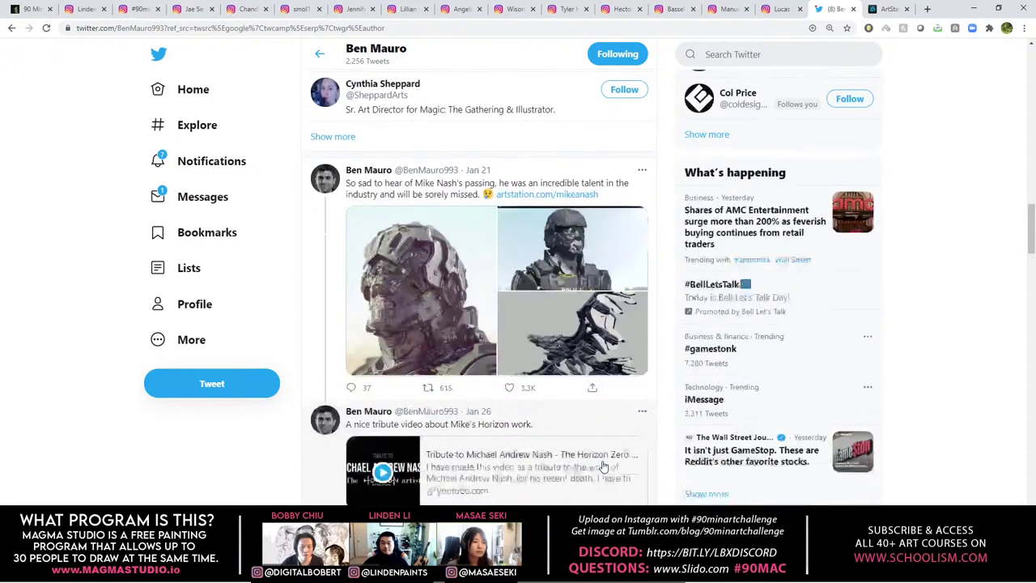
{"action": "scroll", "coordinate": [603, 467], "scroll_direction": "down", "scroll_amount": 1}
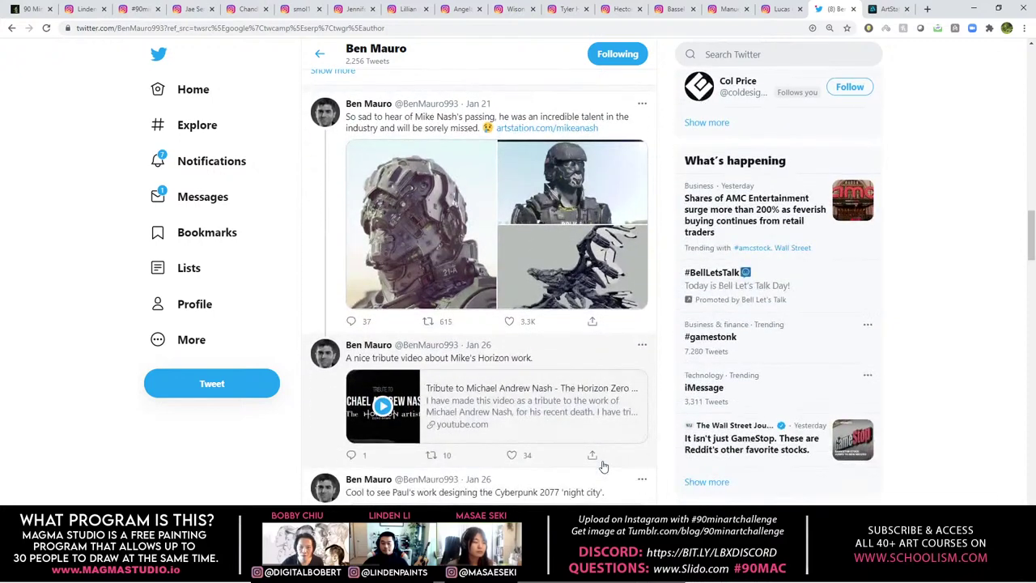
{"action": "left_click", "coordinate": [886, 9]}
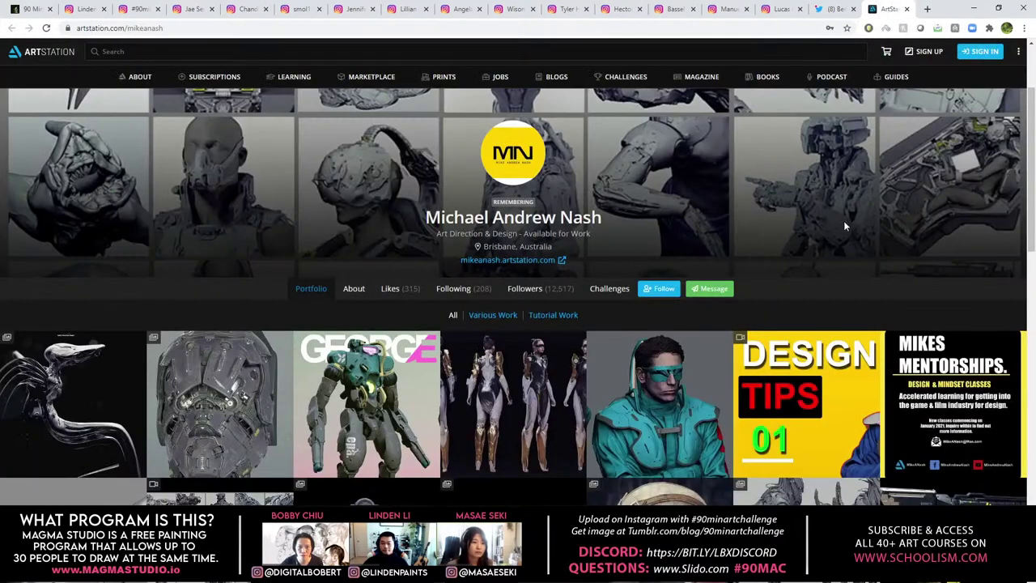